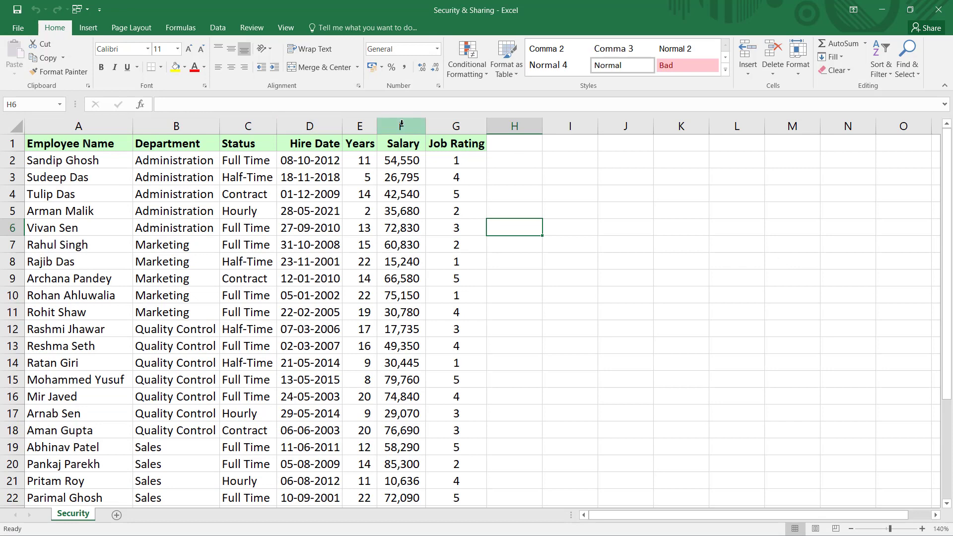
# - Inspect the Years formula in cell E2, leaving it unchanged
pyautogui.click(358, 130)
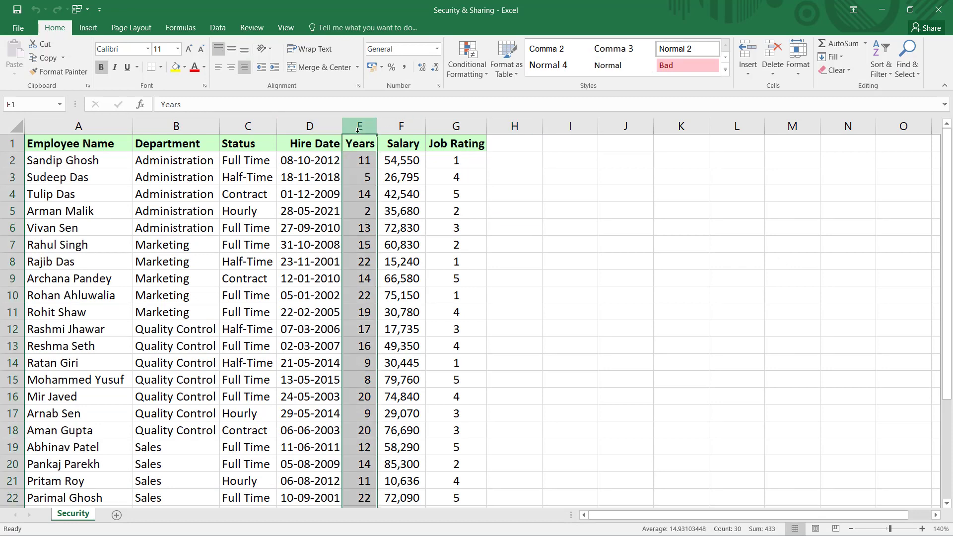
pyautogui.click(363, 161)
pyautogui.doubleClick(363, 160)
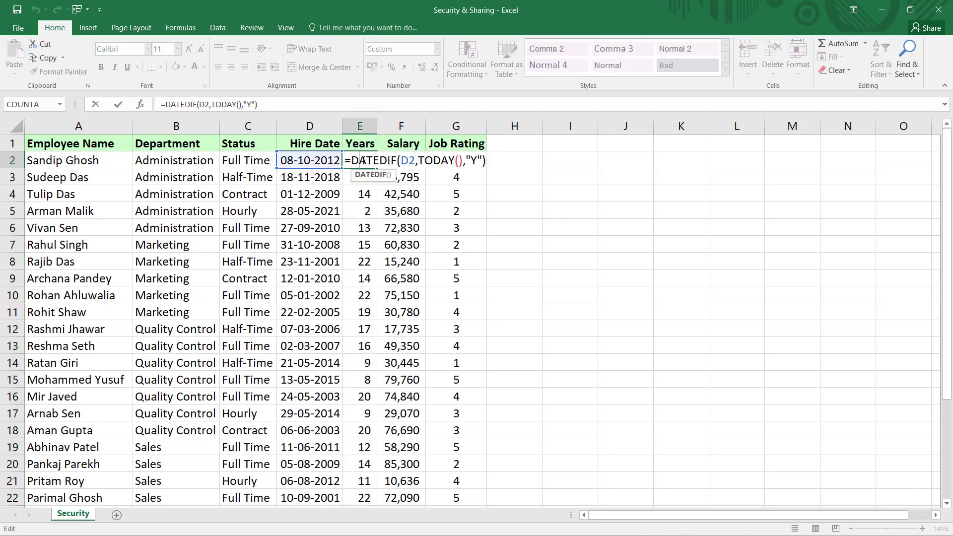
pyautogui.click(510, 177)
# - Hide the Job Rating column
pyautogui.click(403, 126)
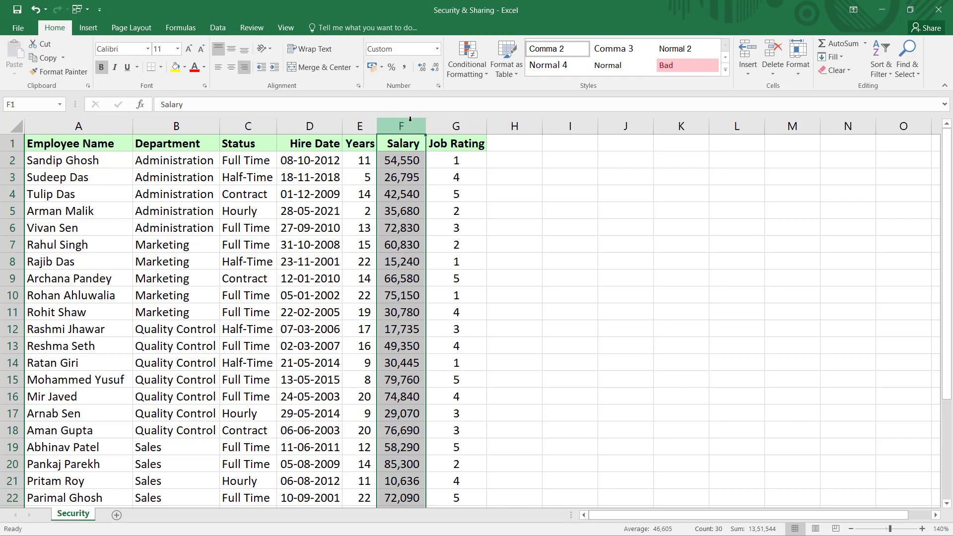
pyautogui.click(456, 123)
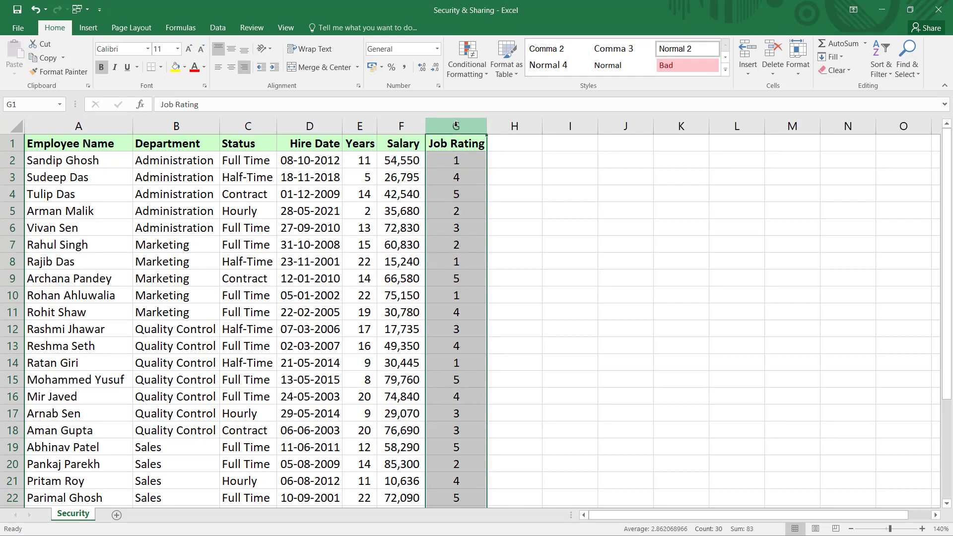
pyautogui.click(506, 159)
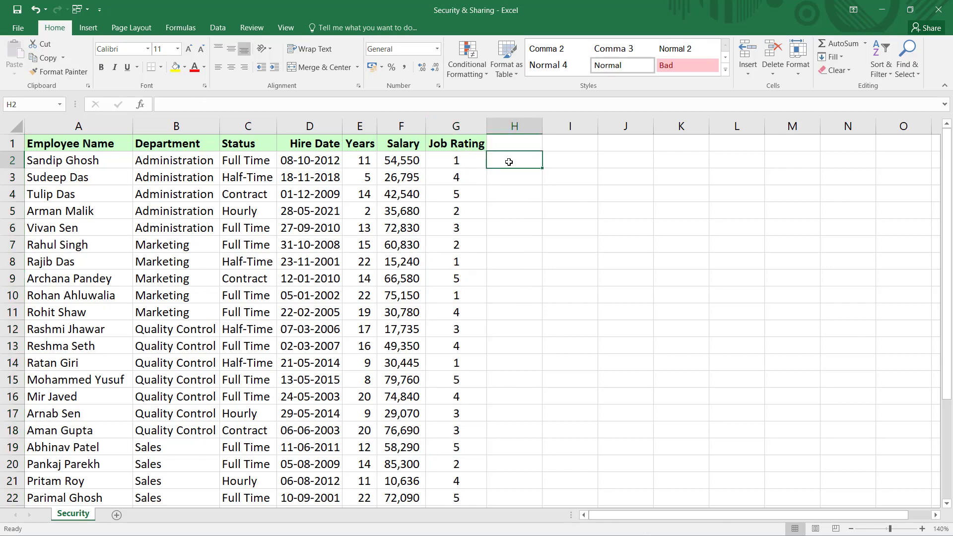
pyautogui.rightClick(470, 130)
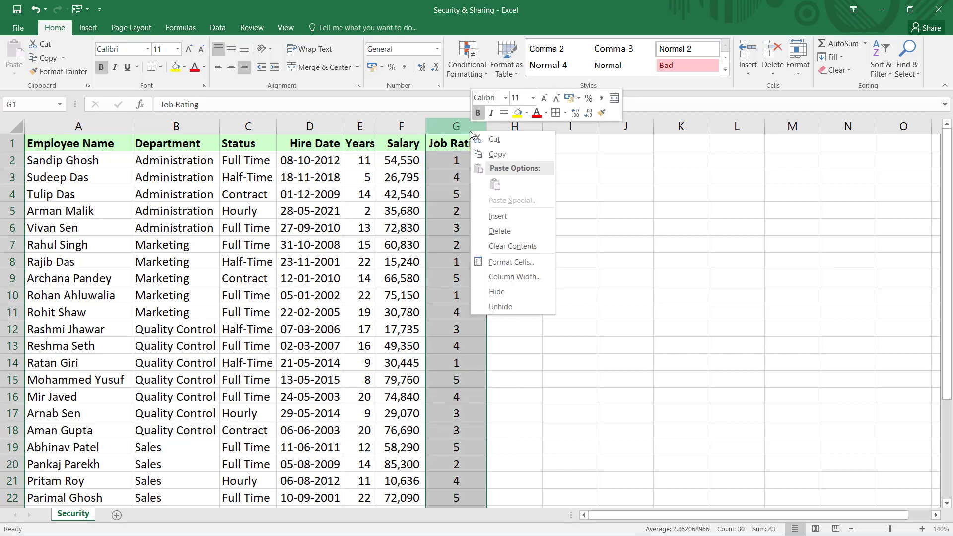
pyautogui.click(520, 295)
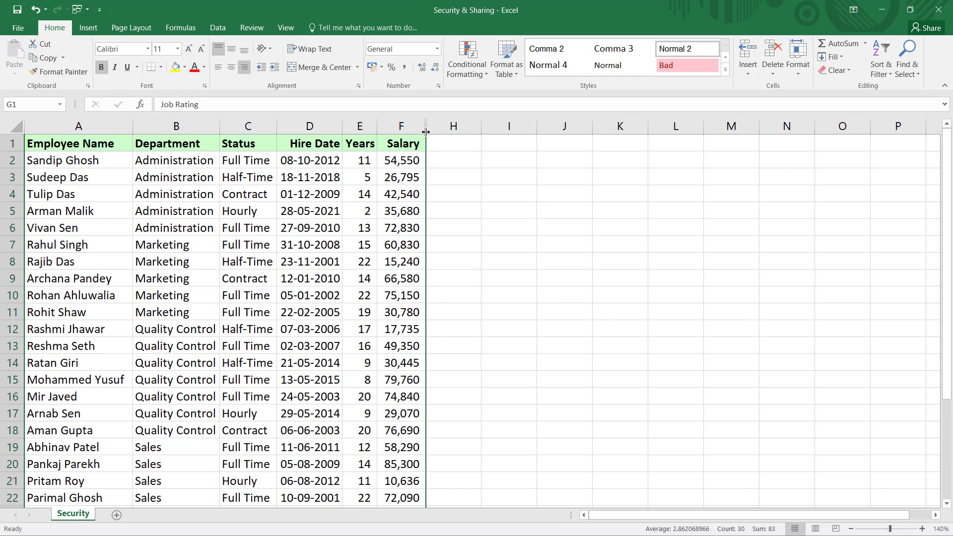
# - Bring the Job Rating column back, then select the entire Security worksheet
pyautogui.doubleClick(426, 130)
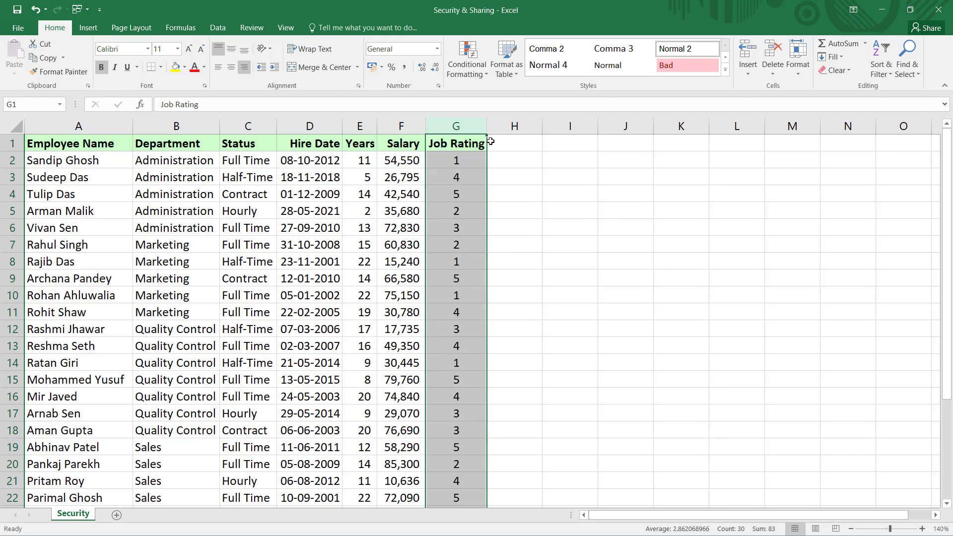
pyautogui.click(508, 161)
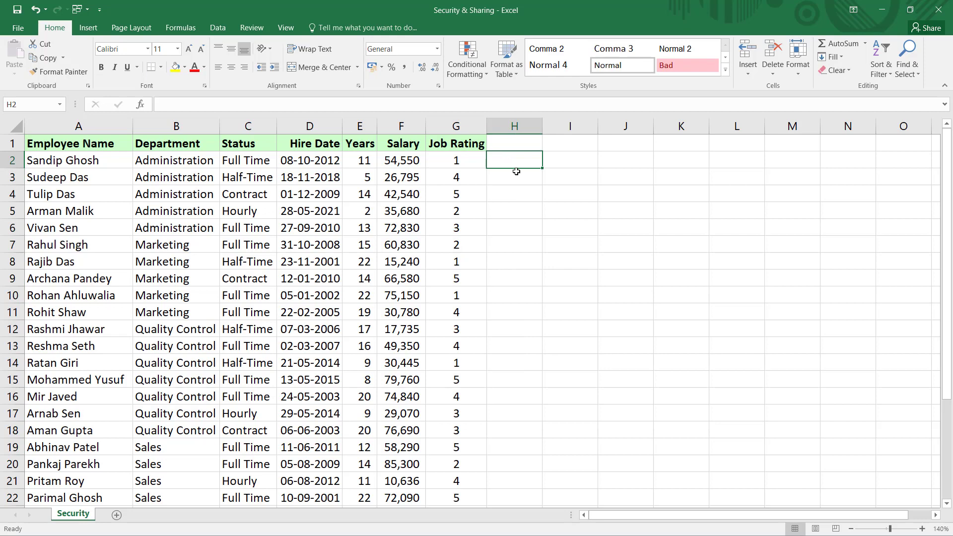
pyautogui.click(513, 177)
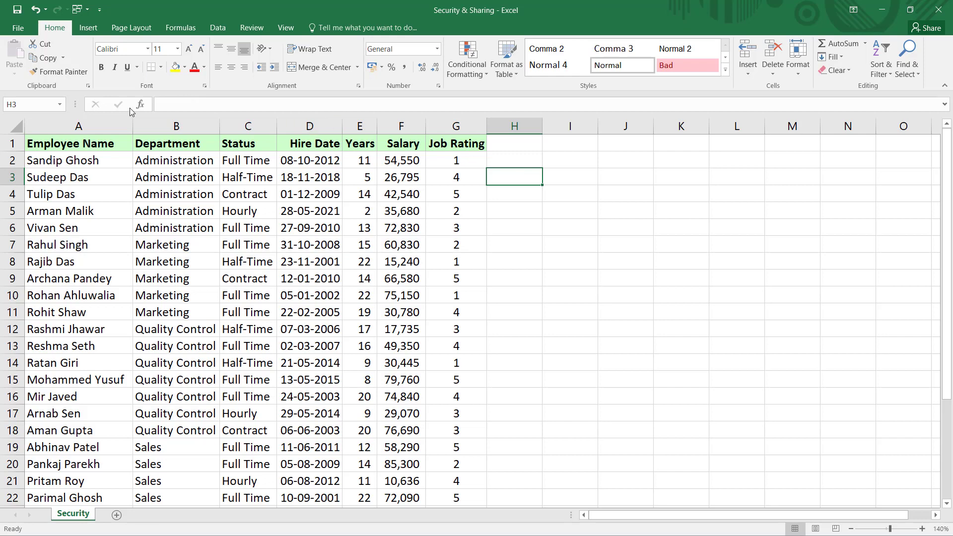
pyautogui.click(21, 129)
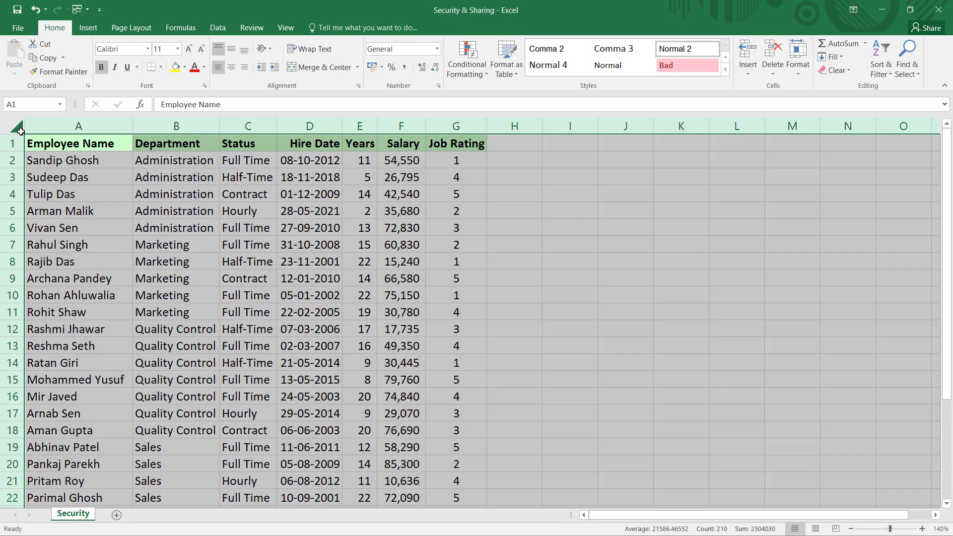
# - Clear the Locked protection setting for all worksheet cells in Format Cells
pyautogui.rightClick(81, 184)
pyautogui.click(149, 317)
pyautogui.click(230, 192)
pyautogui.moveTo(287, 170); pyautogui.dragTo(679, 121)
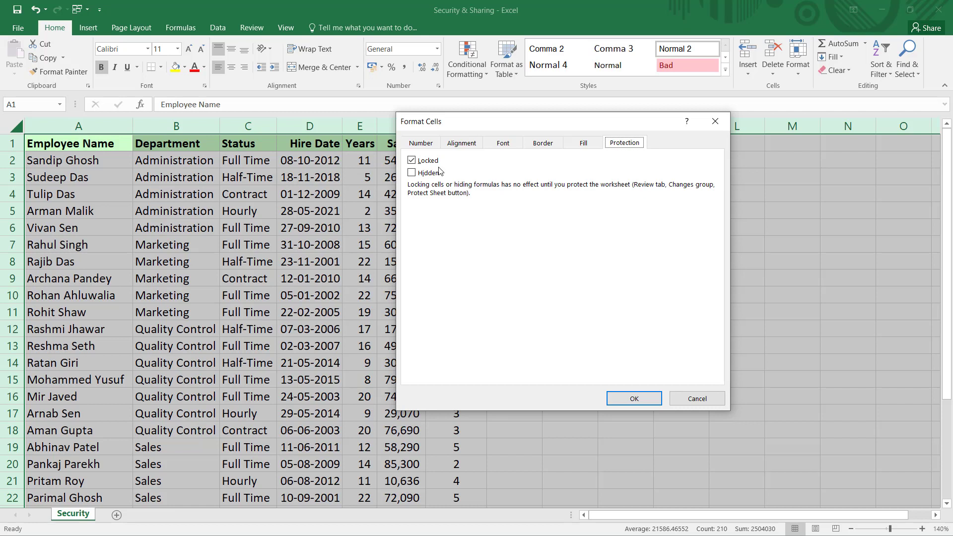
pyautogui.click(412, 161)
pyautogui.click(633, 398)
pyautogui.click(514, 311)
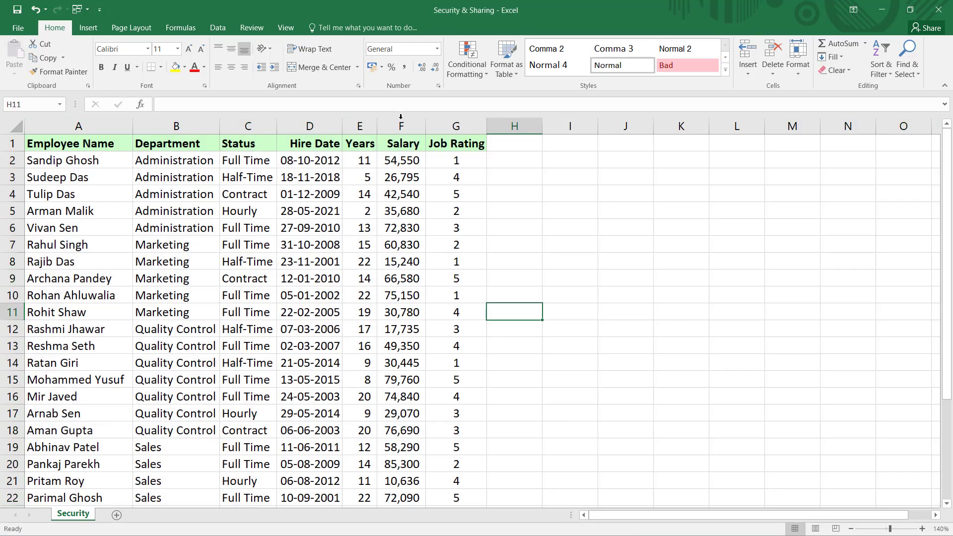
pyautogui.click(360, 126)
# - Set the Locked protection on the Years and Salary columns (E:F)
pyautogui.keyDown('shift'); pyautogui.click(386, 127); pyautogui.keyUp('shift')
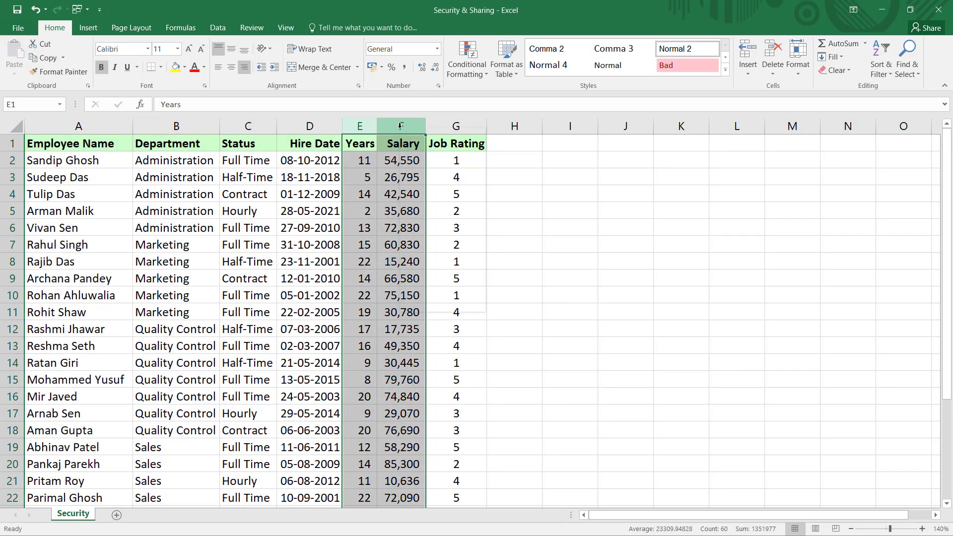
pyautogui.rightClick(399, 128)
pyautogui.click(427, 257)
pyautogui.click(297, 150)
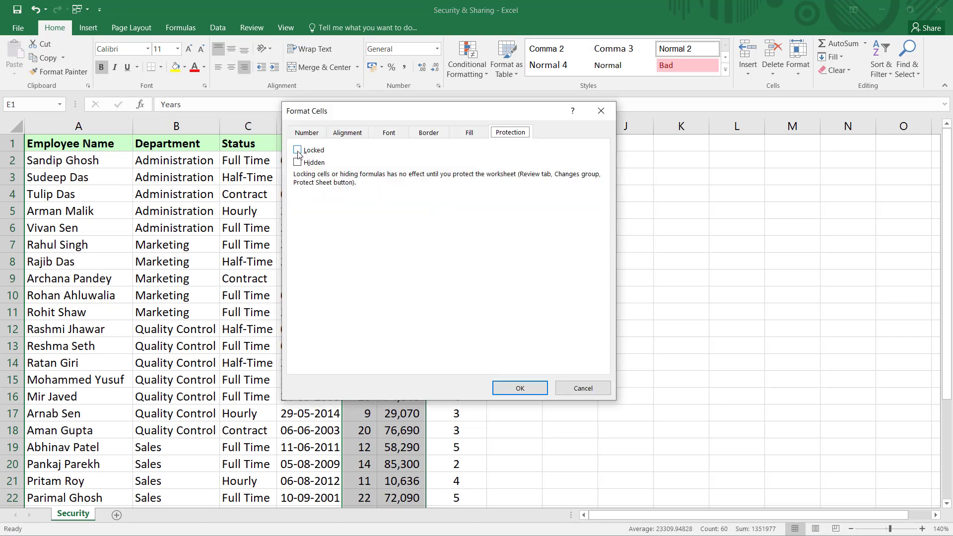
pyautogui.click(503, 388)
# - Hide the Job Rating column G
pyautogui.click(468, 128)
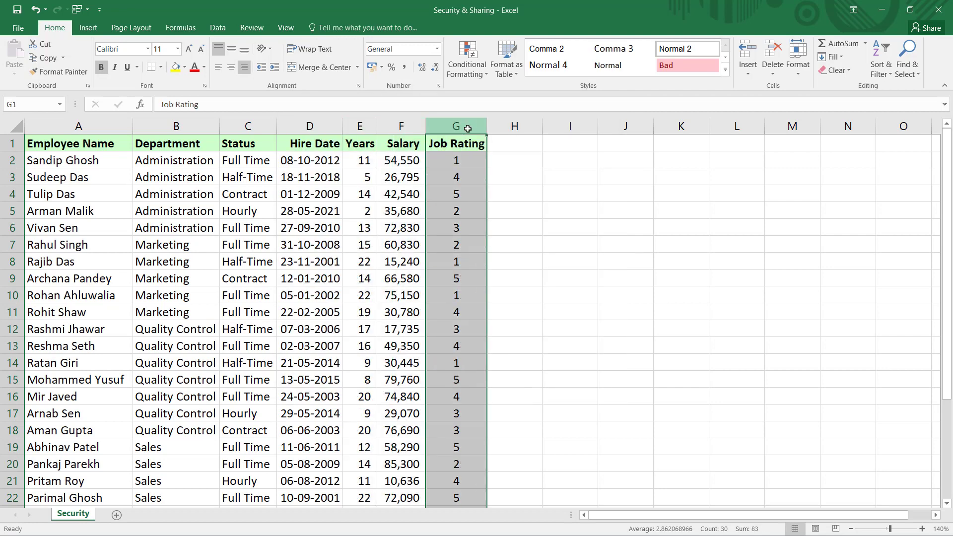
pyautogui.rightClick(468, 128)
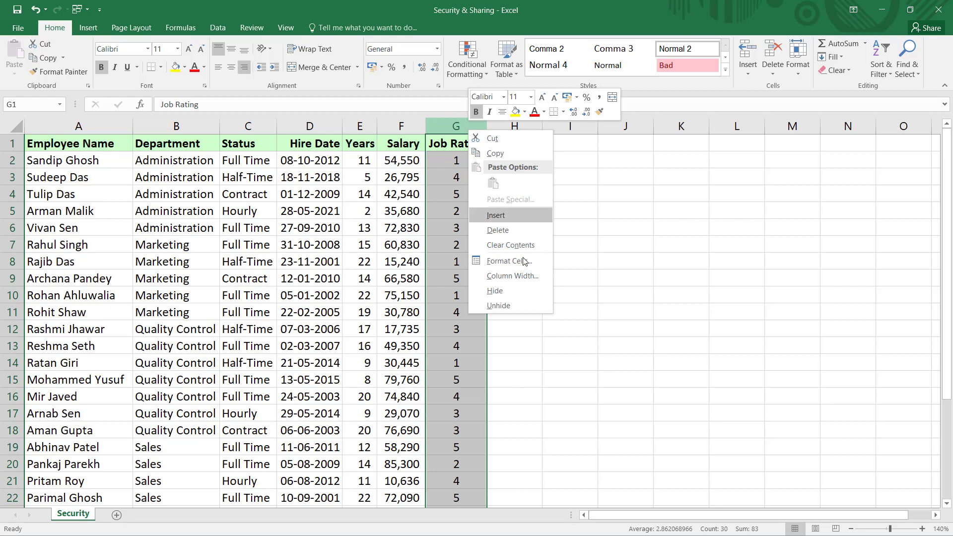
pyautogui.click(520, 298)
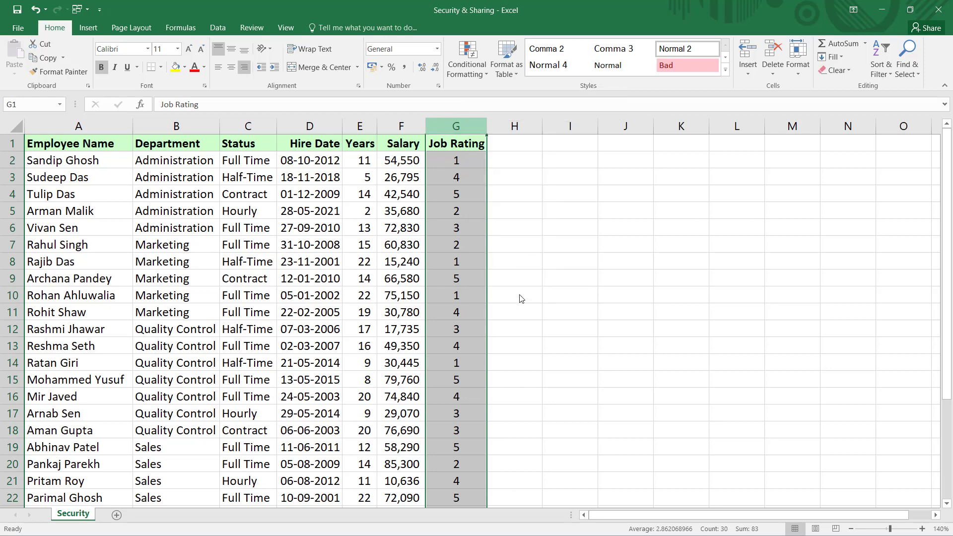
pyautogui.click(252, 28)
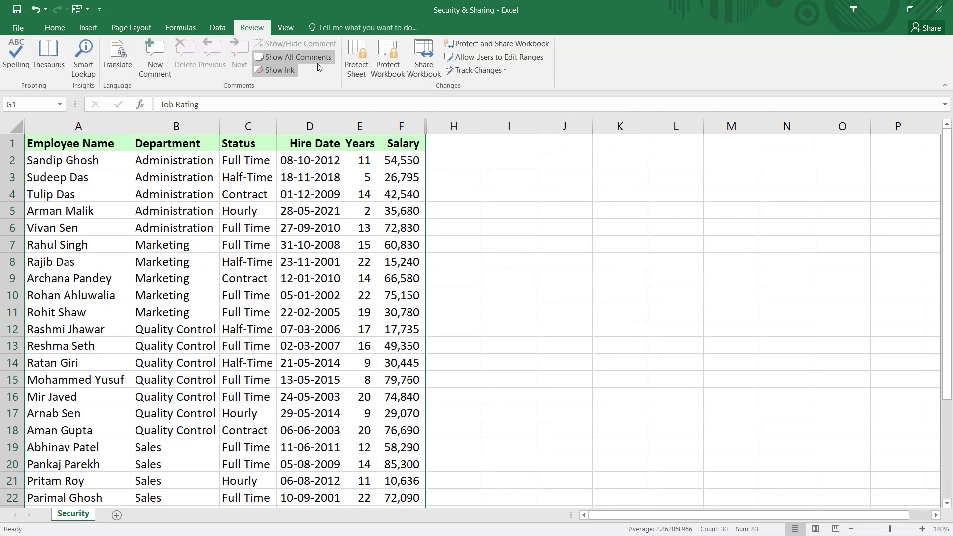
# - Protect the Security sheet with a password, disallowing selection of locked cells
pyautogui.click(354, 51)
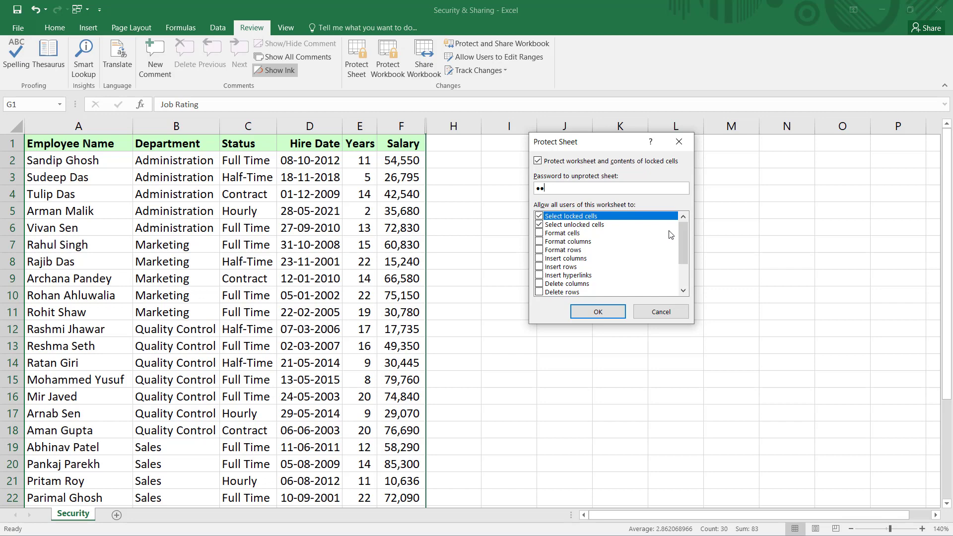
pyautogui.moveTo(684, 230); pyautogui.dragTo(684, 263)
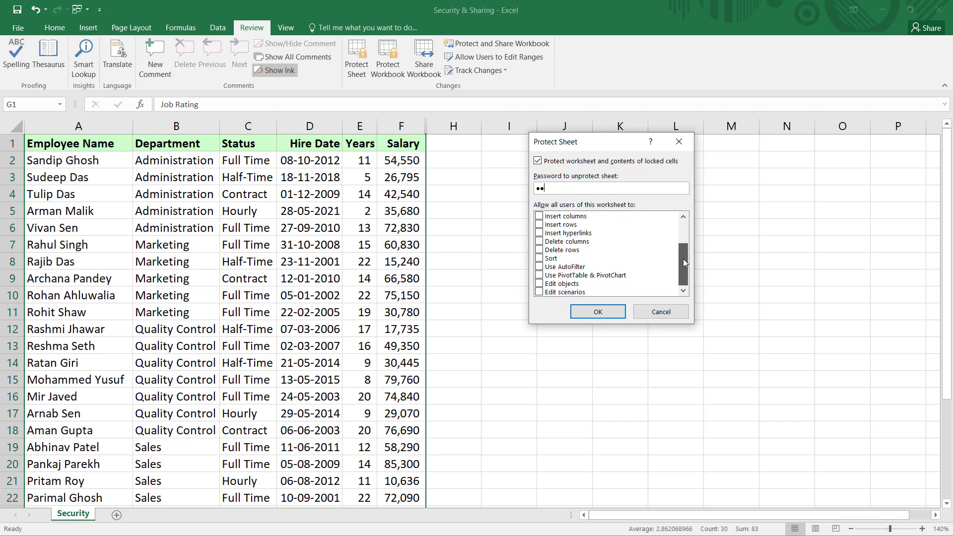
pyautogui.scroll(2, 684, 258)
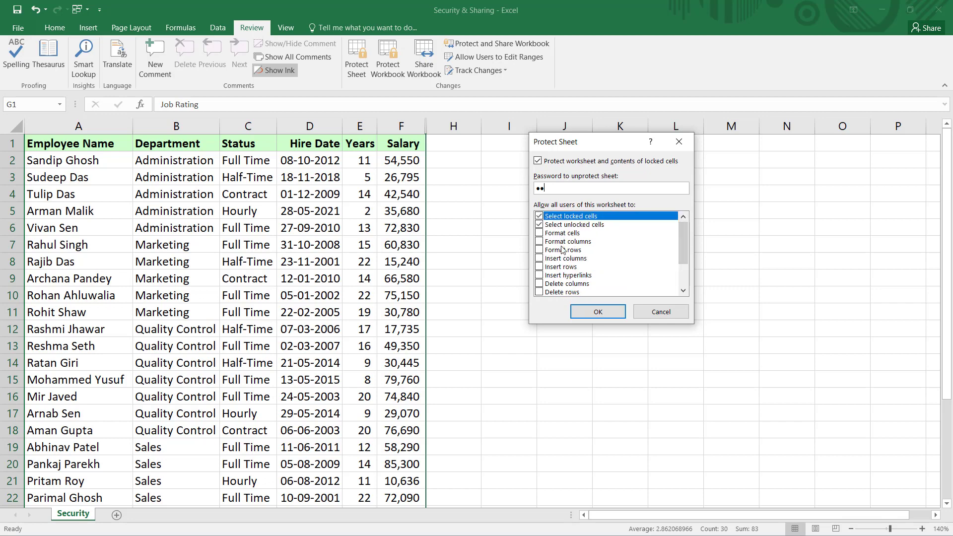
pyautogui.click(538, 217)
pyautogui.click(607, 315)
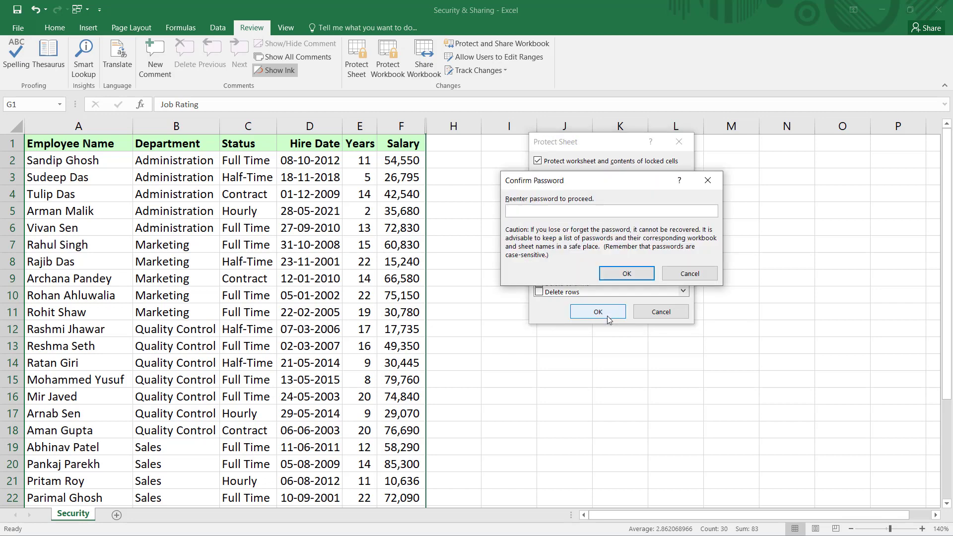
pyautogui.write('123')
pyautogui.click(623, 274)
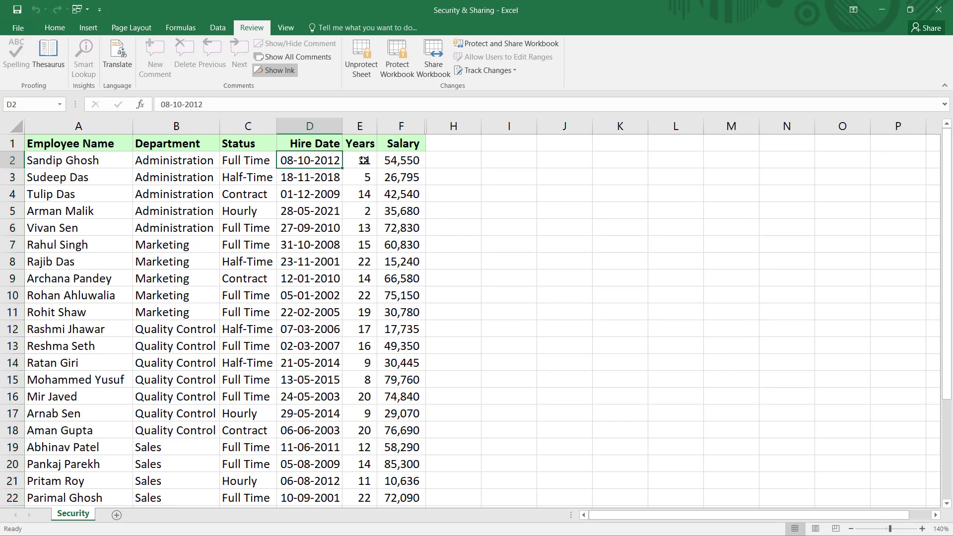
pyautogui.press('F2')
pyautogui.press('Escape')
pyautogui.press('F2')
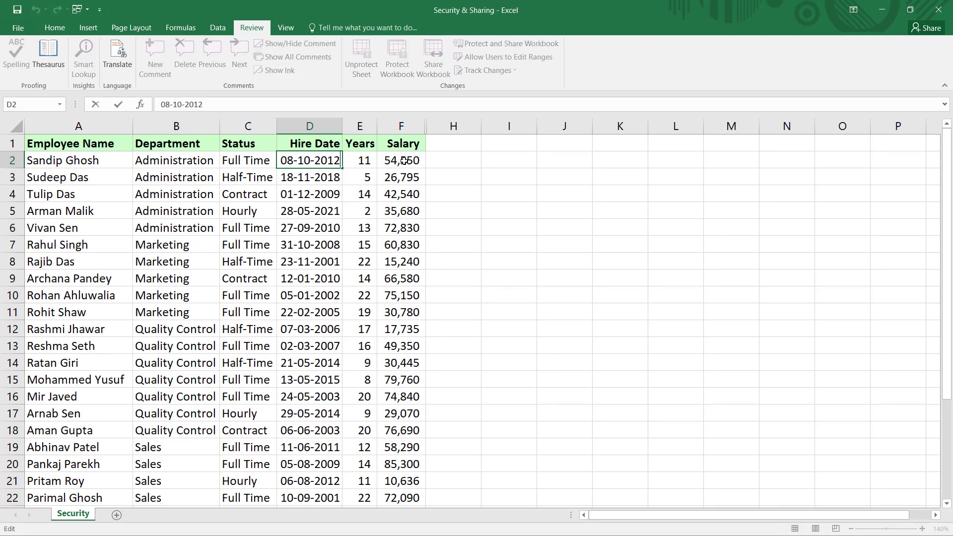
pyautogui.press('Escape')
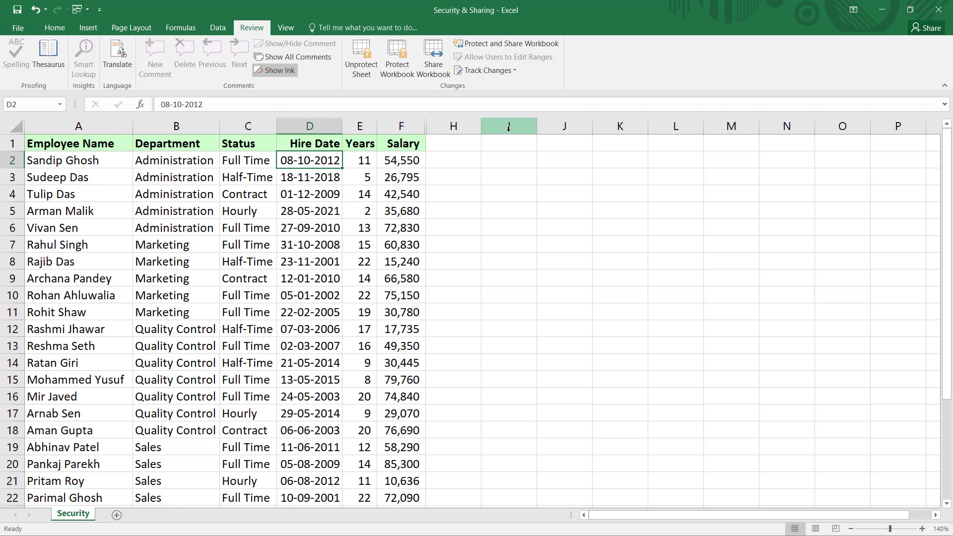
pyautogui.moveTo(508, 127); pyautogui.dragTo(367, 127)
pyautogui.rightClick(468, 129)
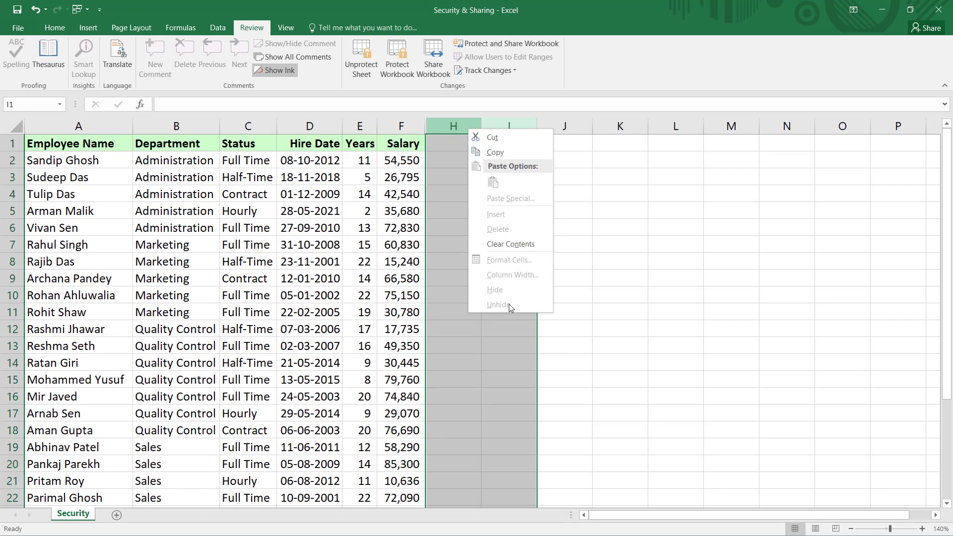
pyautogui.press('Escape')
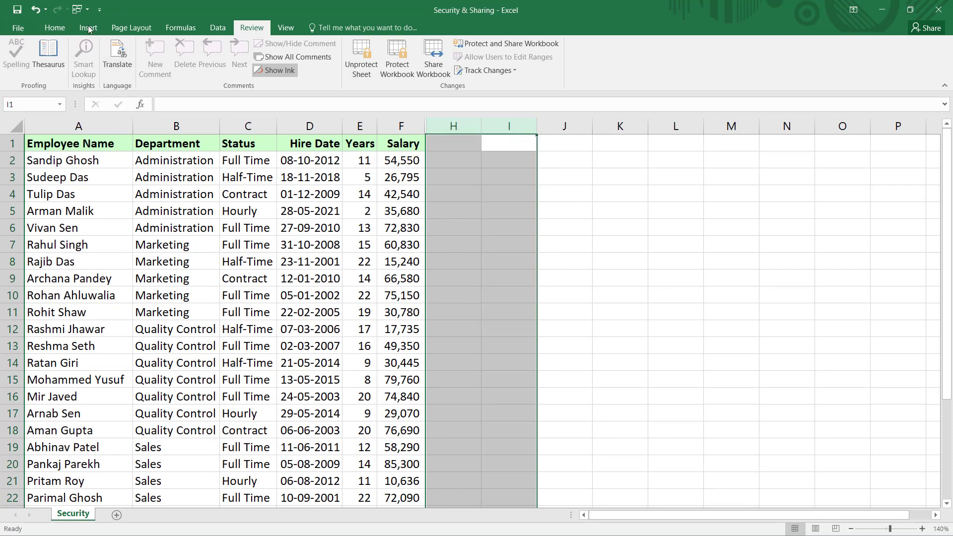
pyautogui.click(55, 28)
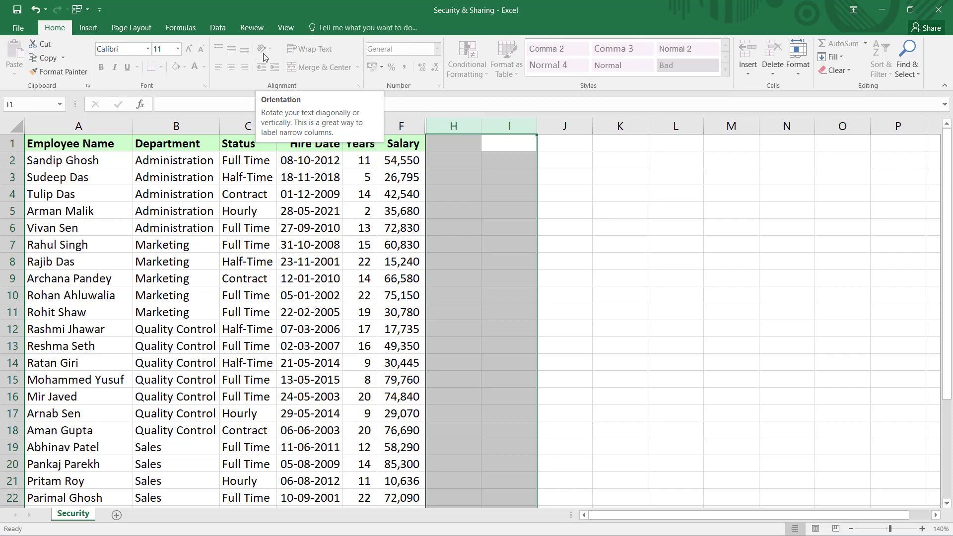
# - Unprotect the Security sheet
pyautogui.click(253, 28)
pyautogui.click(364, 60)
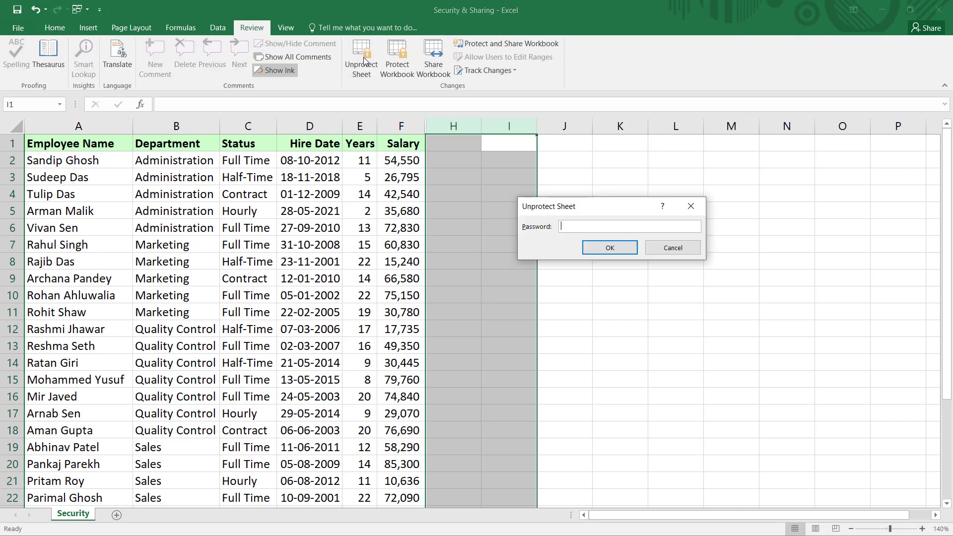
pyautogui.click(610, 247)
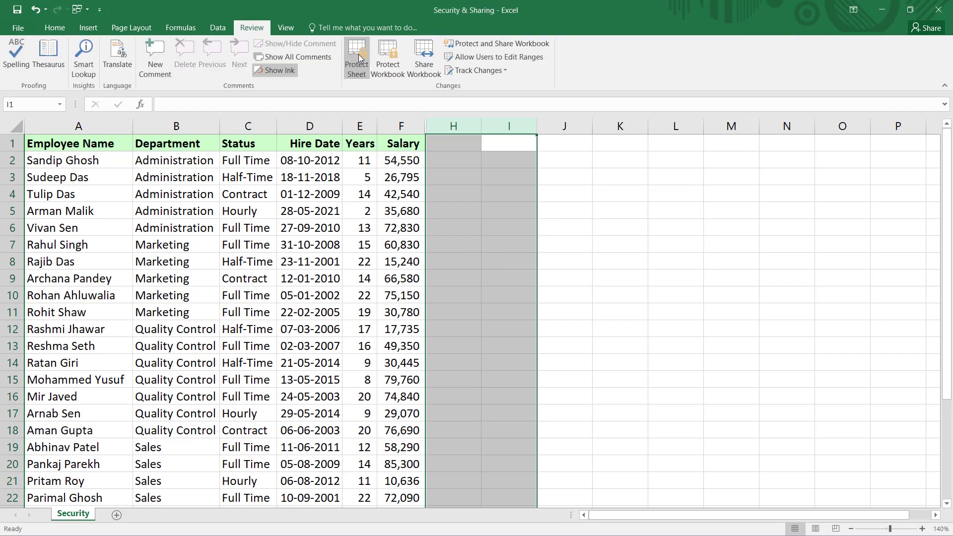
# - Protect the sheet again with Select locked cells allowed, then check the Years cell E2
pyautogui.click(358, 55)
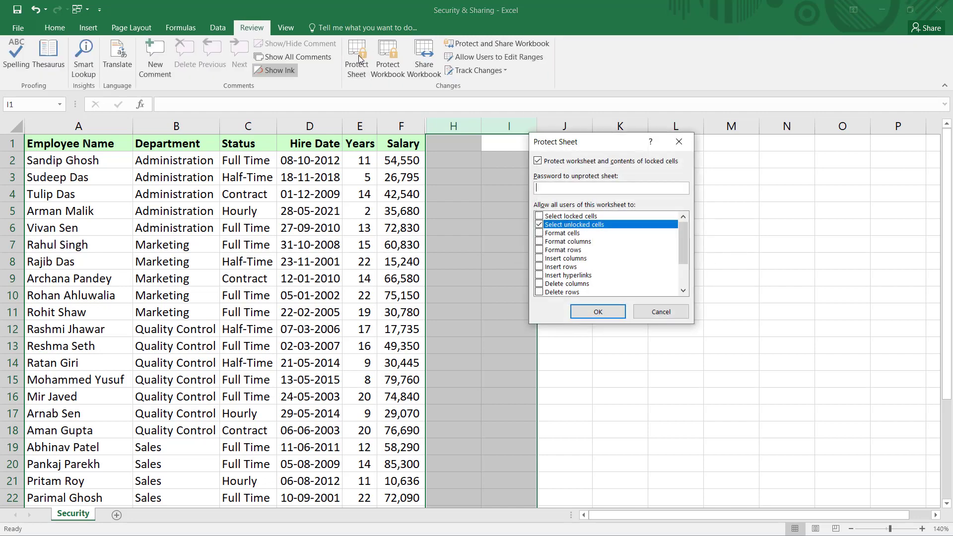
pyautogui.click(595, 217)
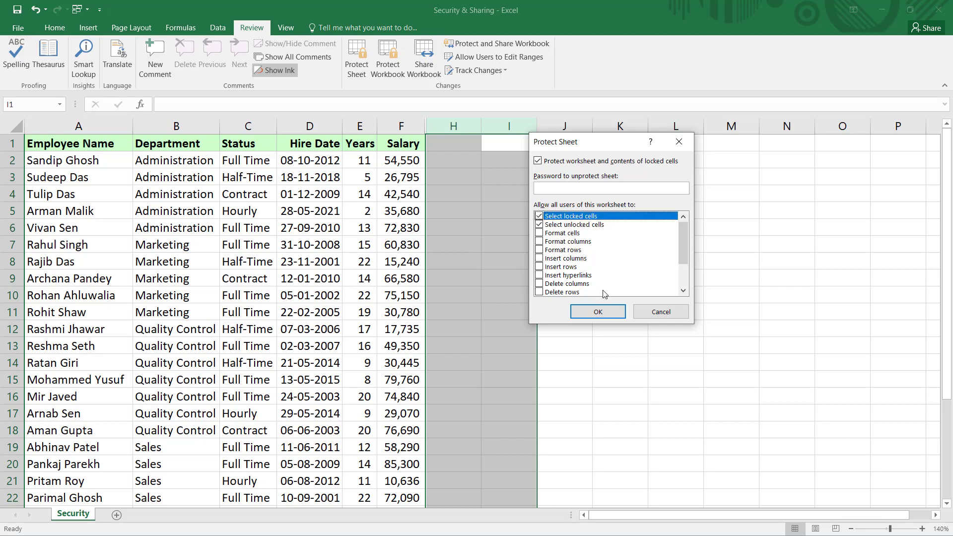
pyautogui.click(603, 313)
pyautogui.click(365, 161)
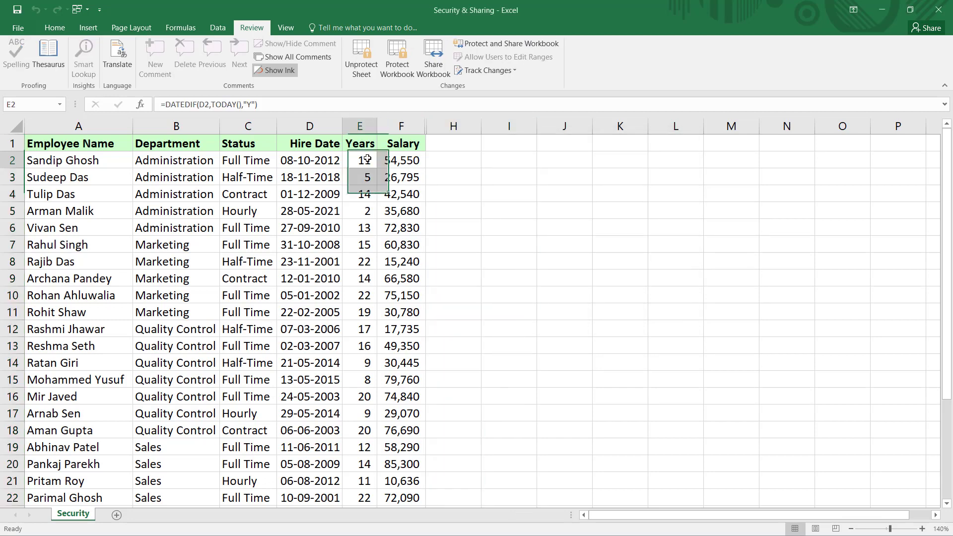
pyautogui.click(400, 164)
pyautogui.click(369, 160)
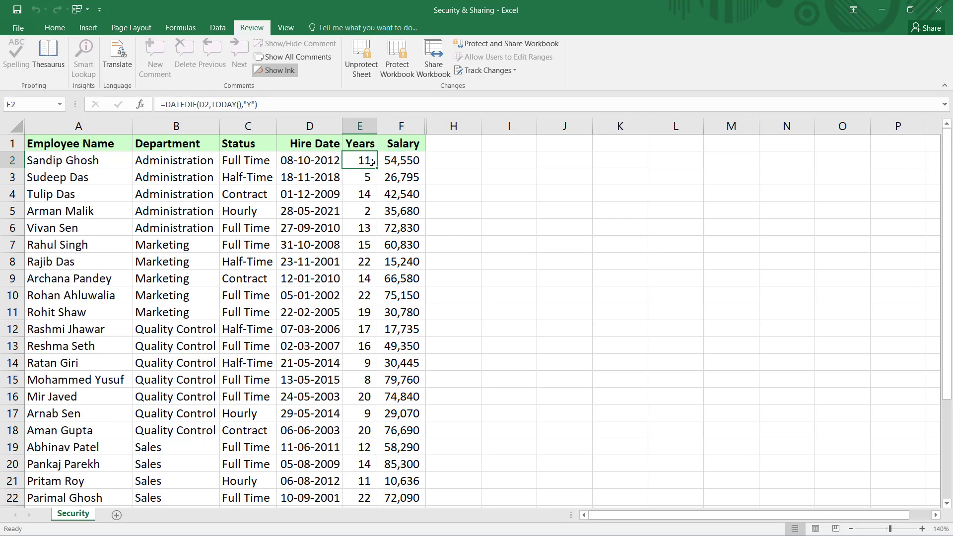
pyautogui.doubleClick(370, 161)
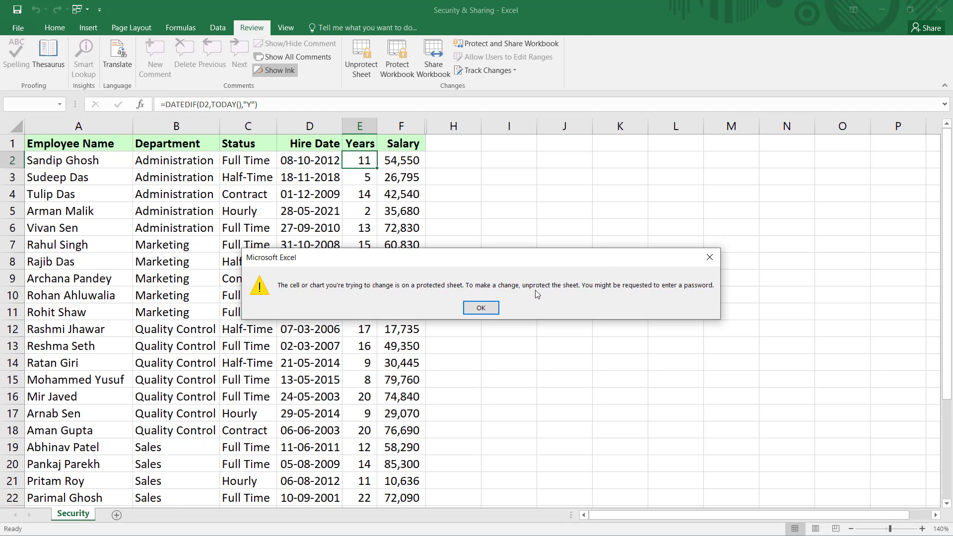
pyautogui.click(481, 307)
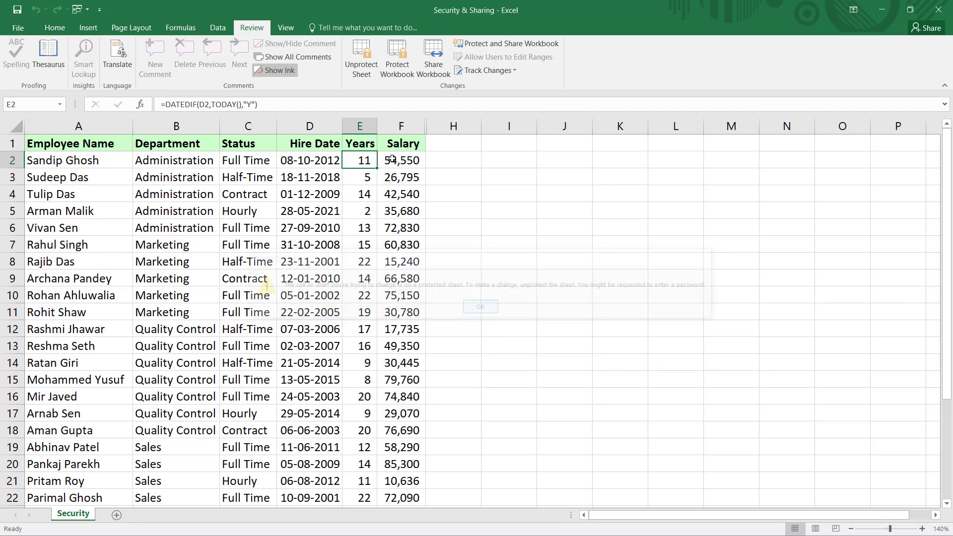
pyautogui.click(399, 167)
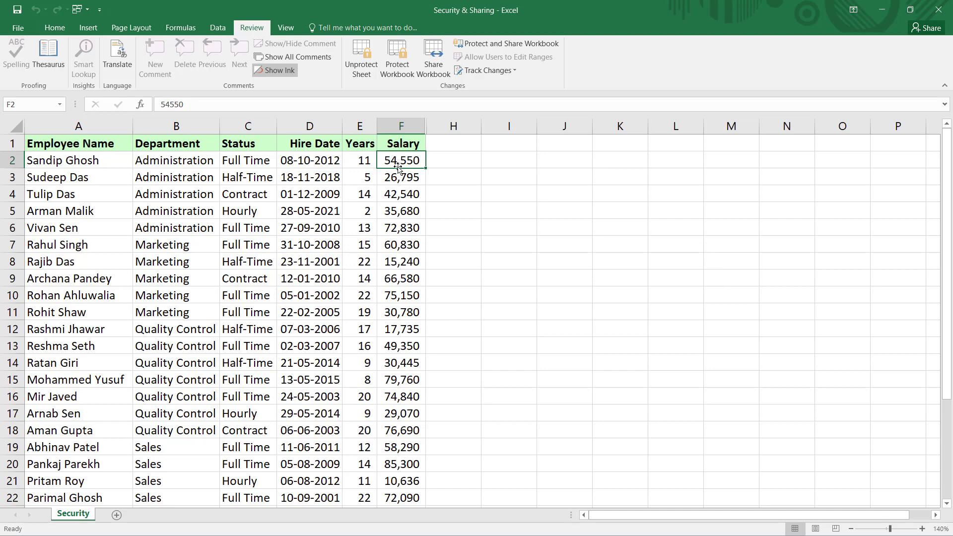
pyautogui.doubleClick(399, 167)
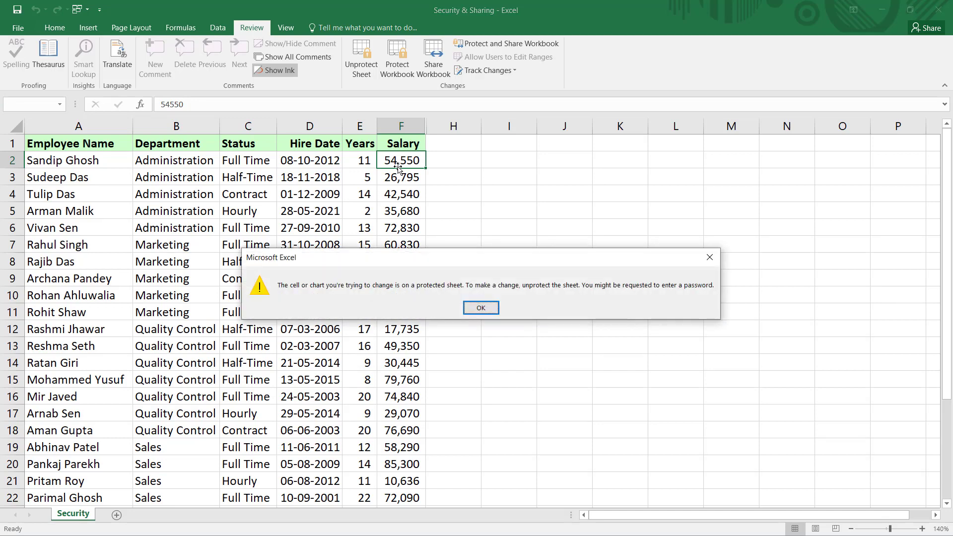
pyautogui.click(481, 307)
# - Unprotect the Security sheet by entering its password
pyautogui.click(367, 69)
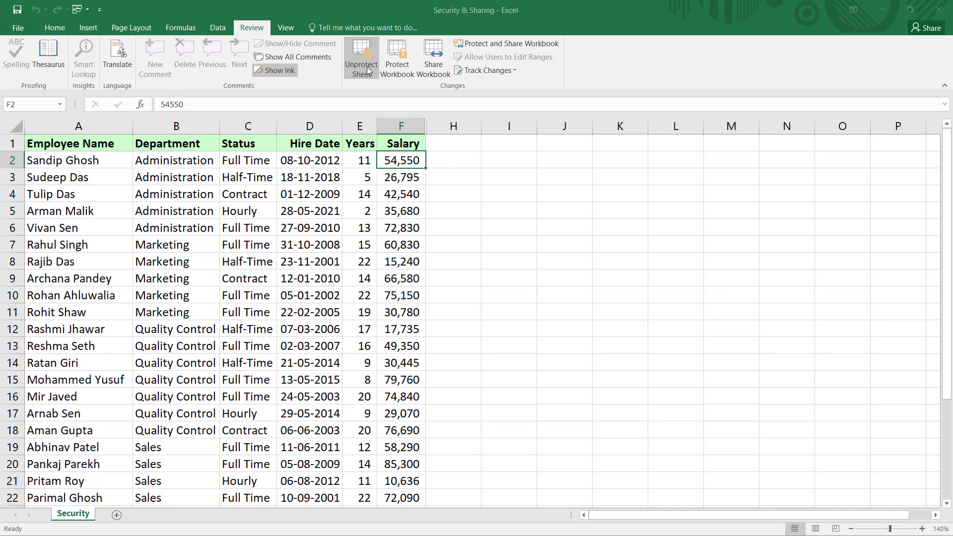
pyautogui.write('•')
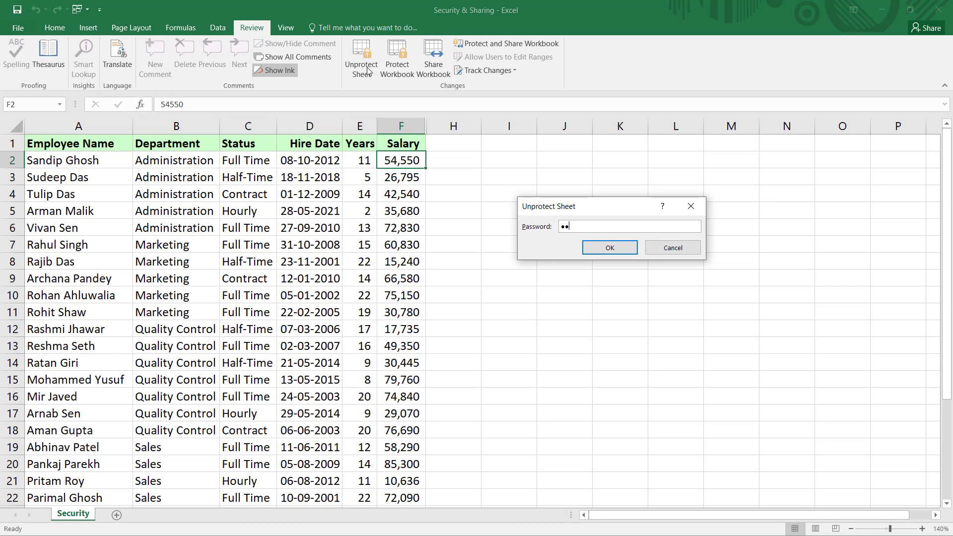
pyautogui.click(614, 248)
# - Test-edit F2 and cancel, keeping 54,550, then unhide the Job Rating column G
pyautogui.click(50, 29)
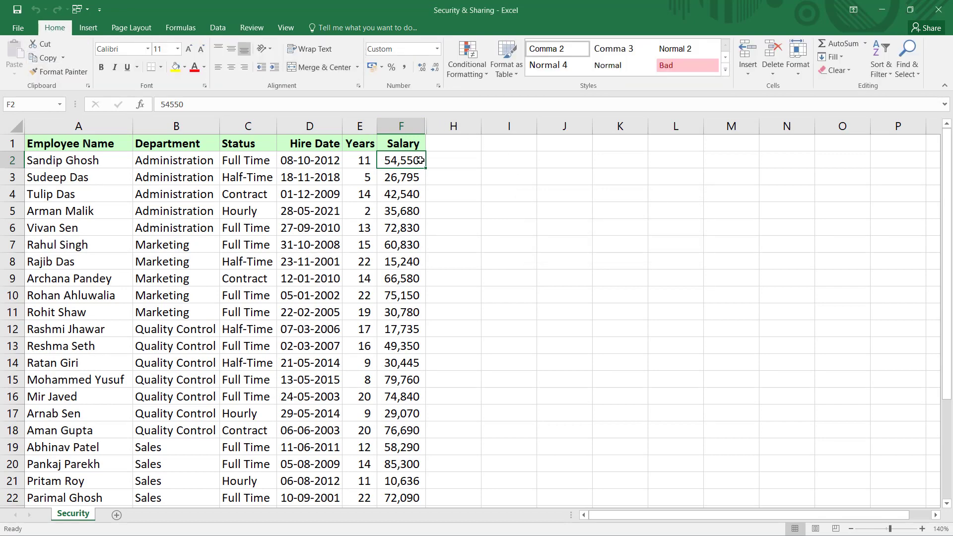
pyautogui.write('5555555')
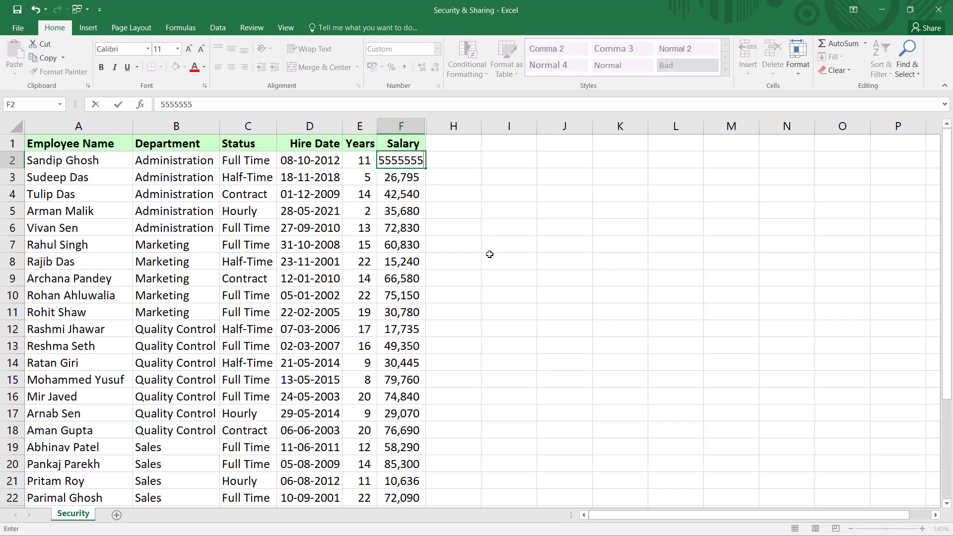
pyautogui.press('Escape')
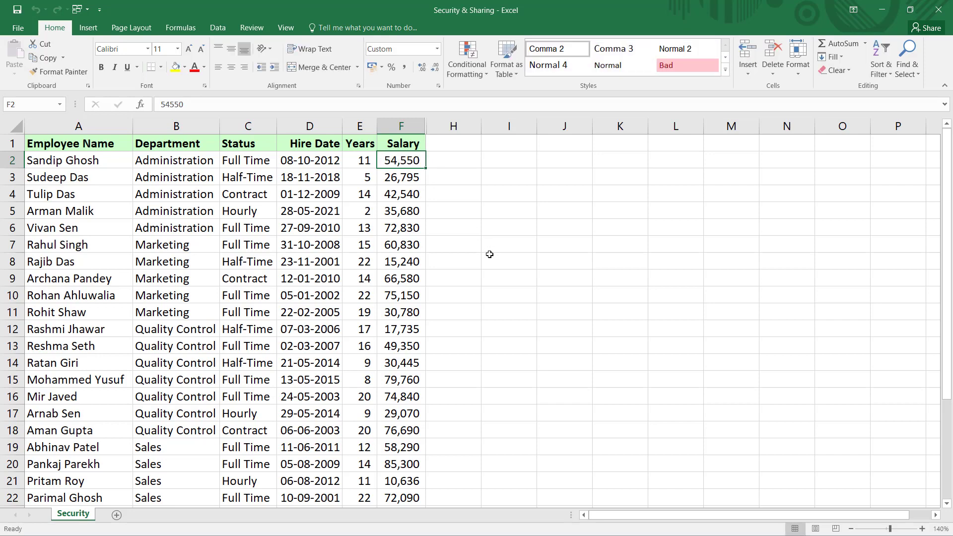
pyautogui.doubleClick(425, 127)
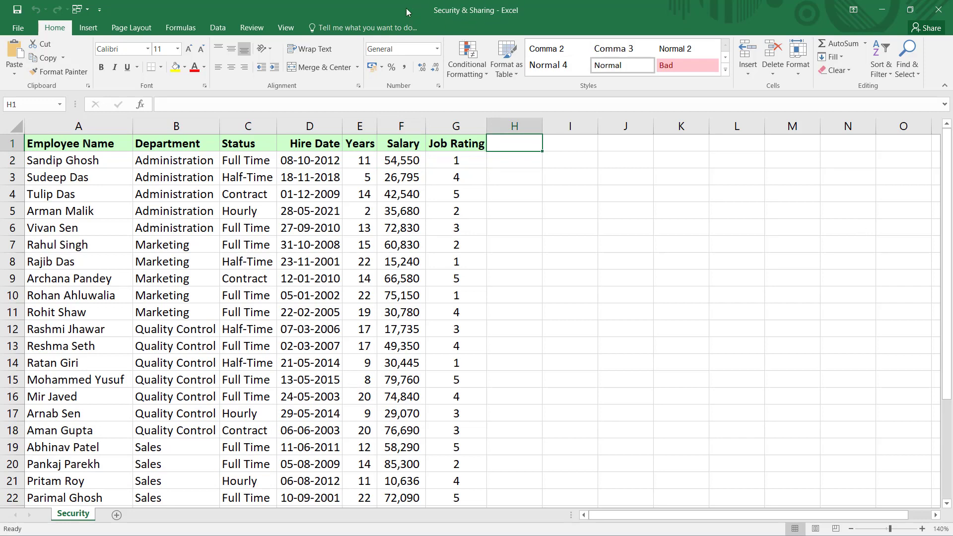
# - Protect the workbook Structure with a password, entering it twice
pyautogui.click(252, 28)
pyautogui.click(396, 55)
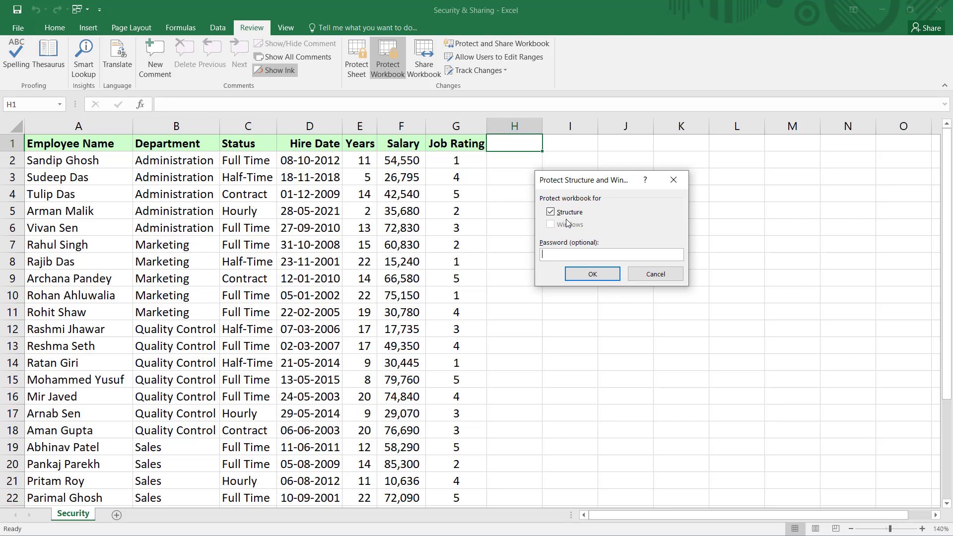
pyautogui.write('12')
pyautogui.click(610, 276)
pyautogui.write('12')
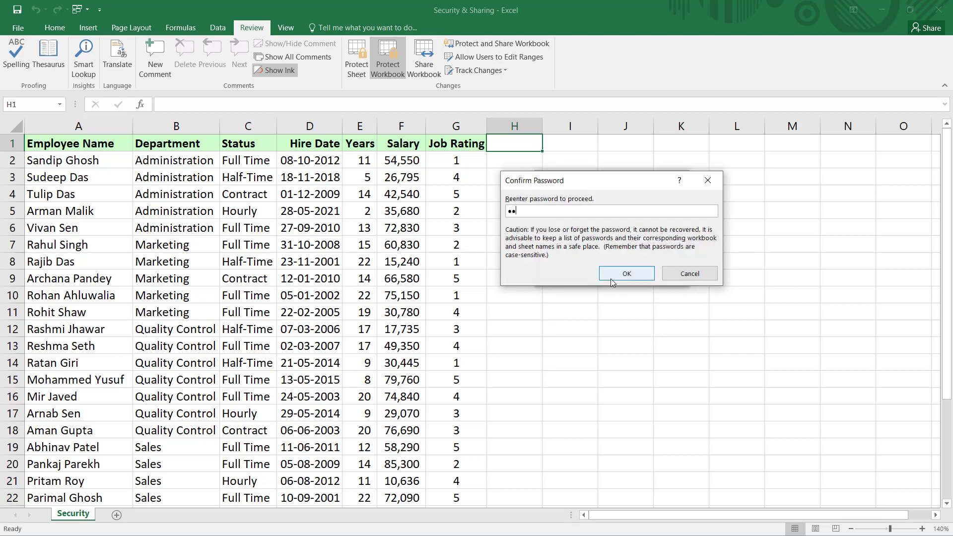
pyautogui.click(627, 281)
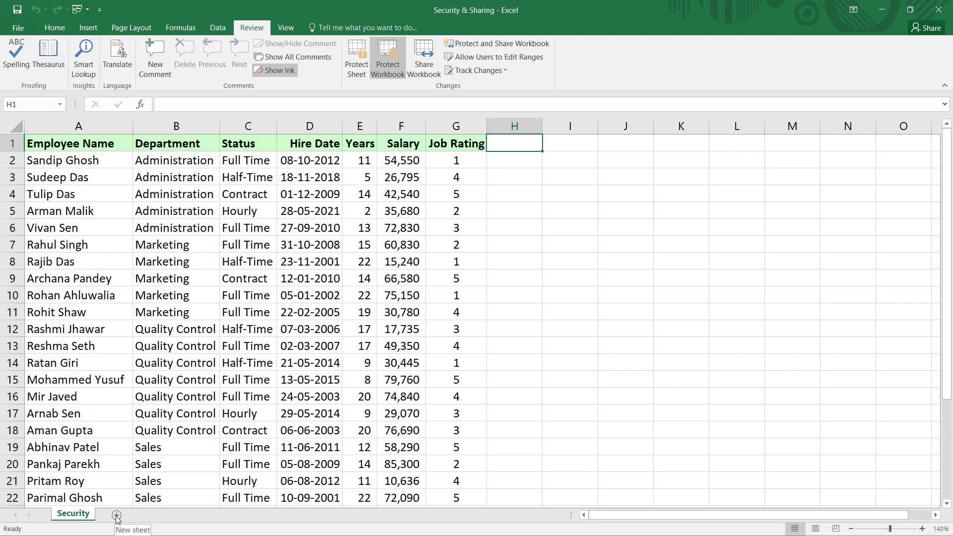
pyautogui.rightClick(83, 515)
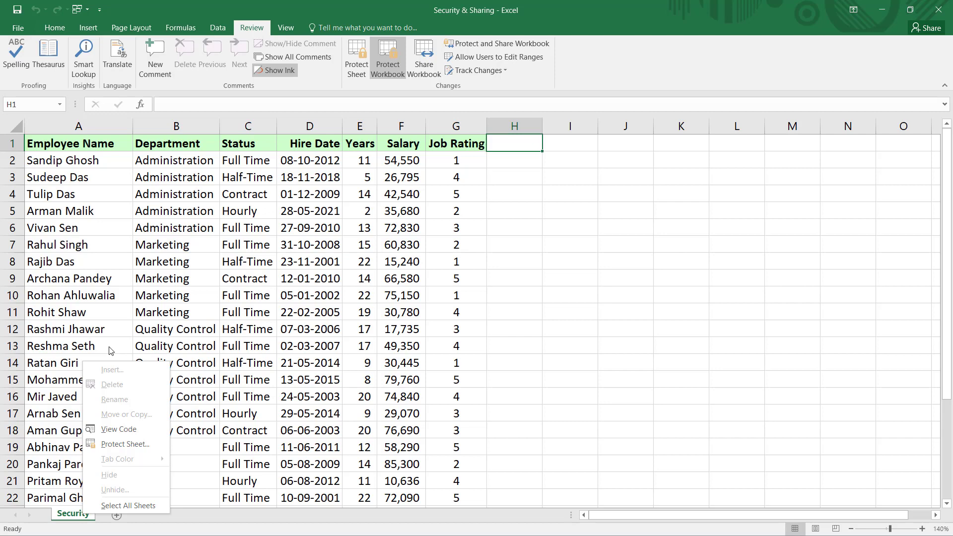
pyautogui.click(63, 35)
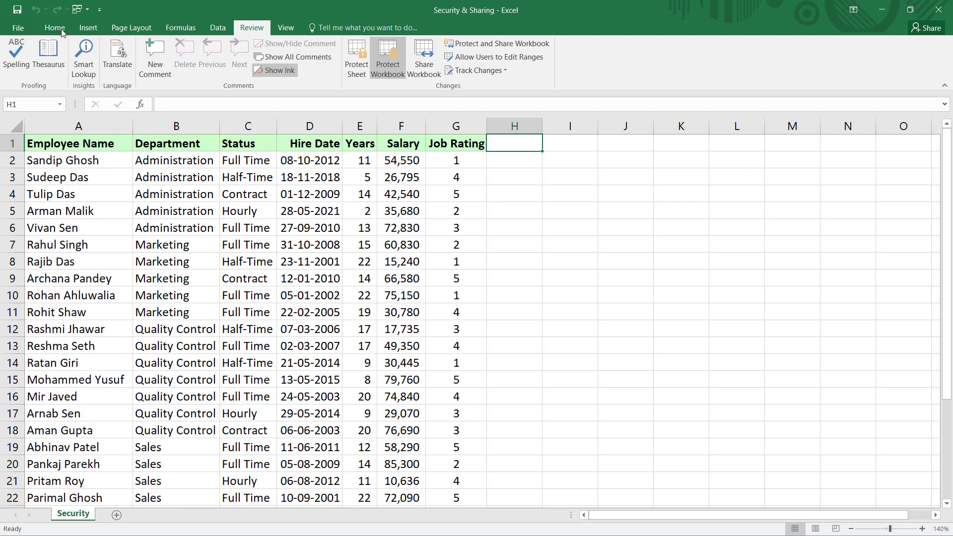
pyautogui.click(53, 30)
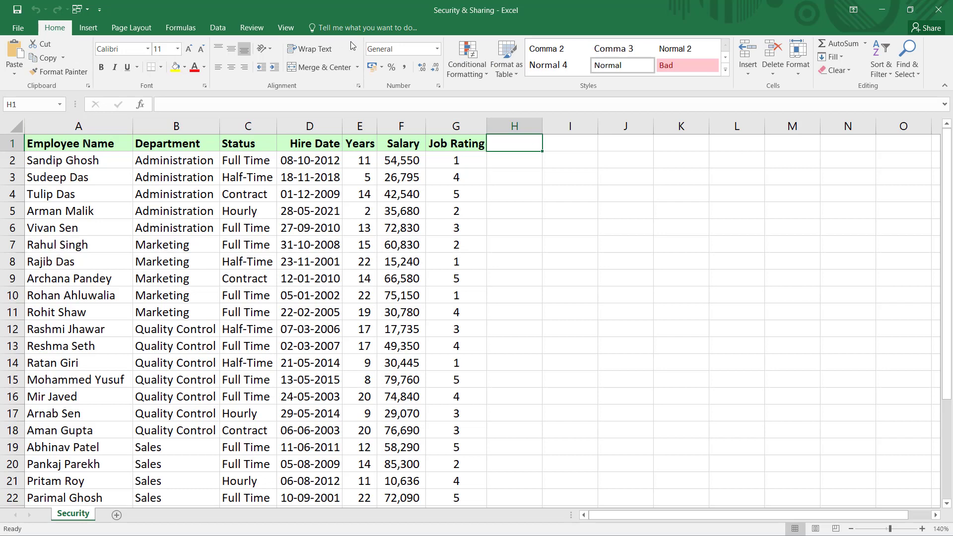
pyautogui.click(76, 156)
pyautogui.write('aaaaaa')
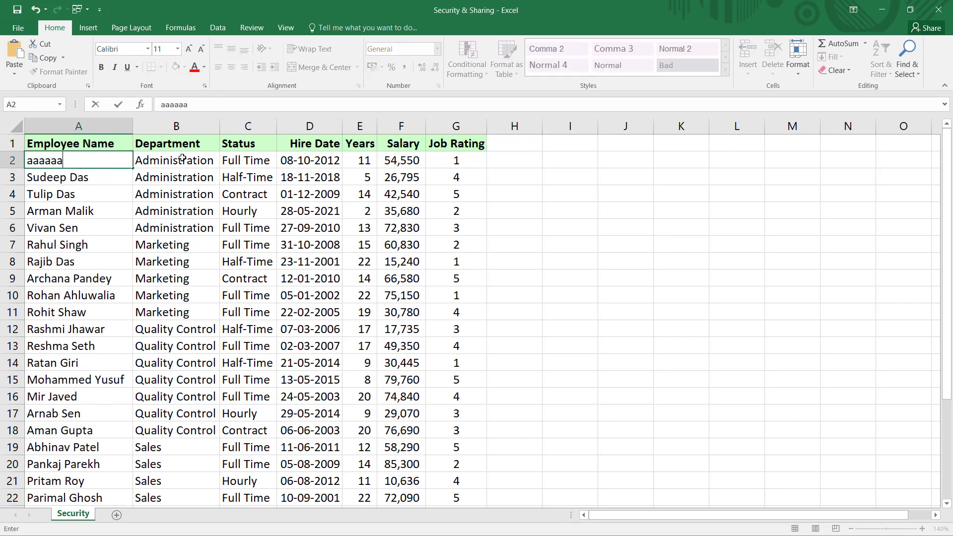
pyautogui.press('Tab')
pyautogui.write('aaaaaa')
pyautogui.click(314, 159)
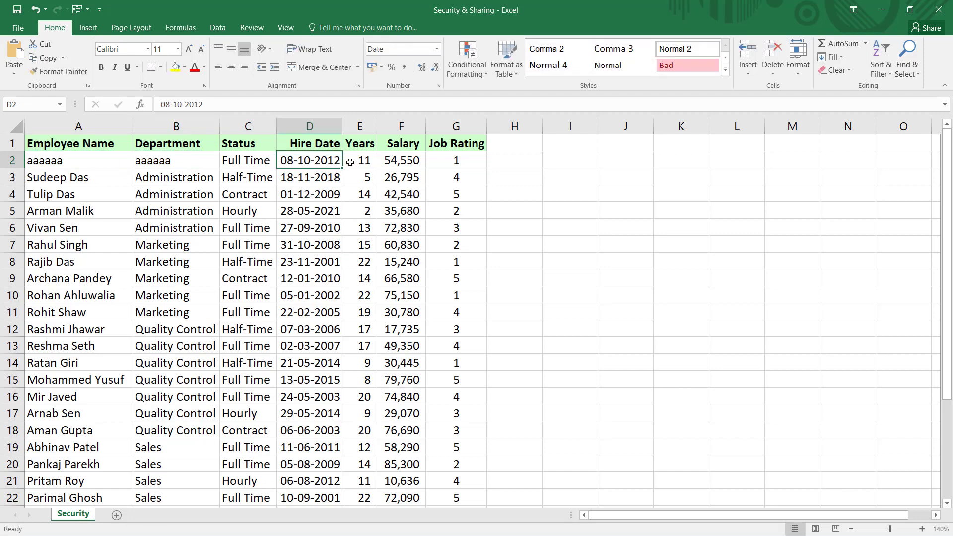
pyautogui.click(354, 162)
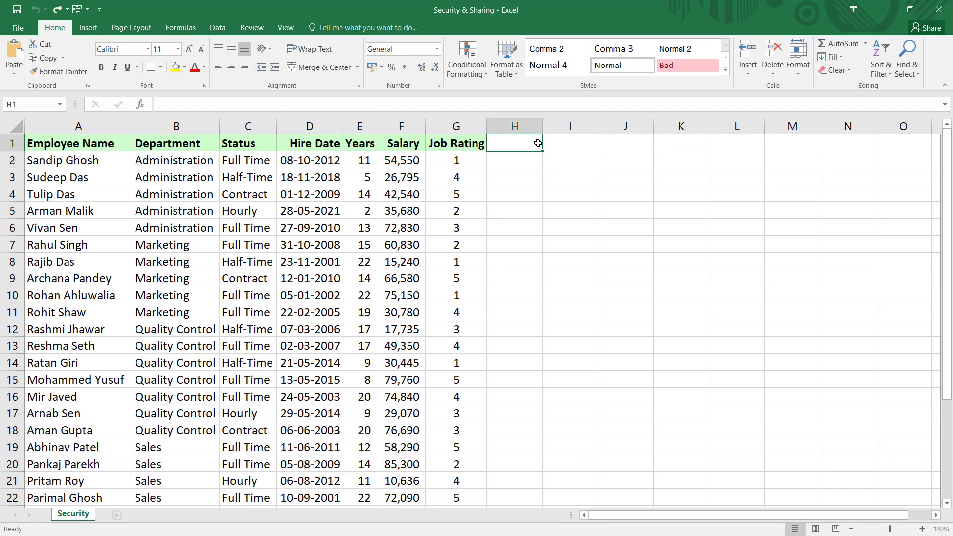
# - Start Save As to the Desktop with the file name Security & Sharing1
pyautogui.click(18, 27)
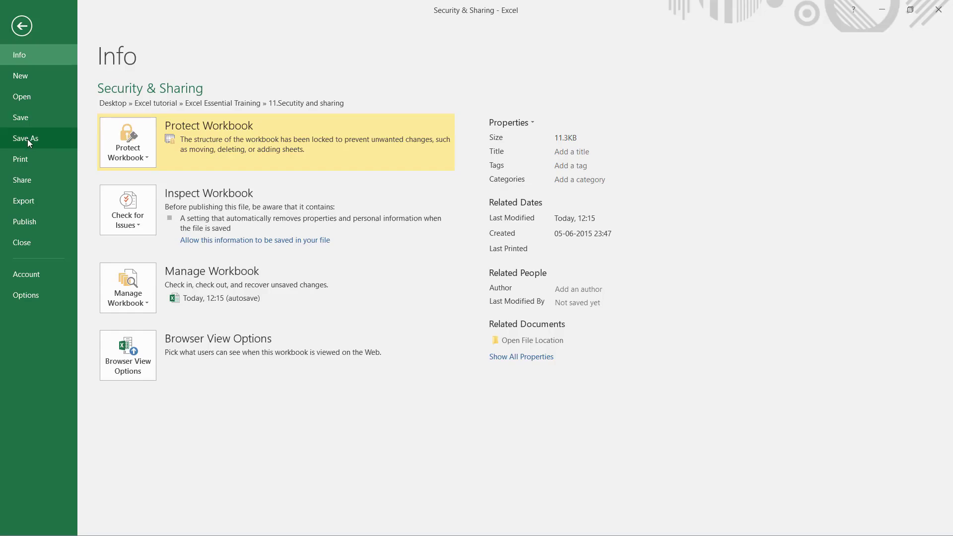
pyautogui.click(27, 140)
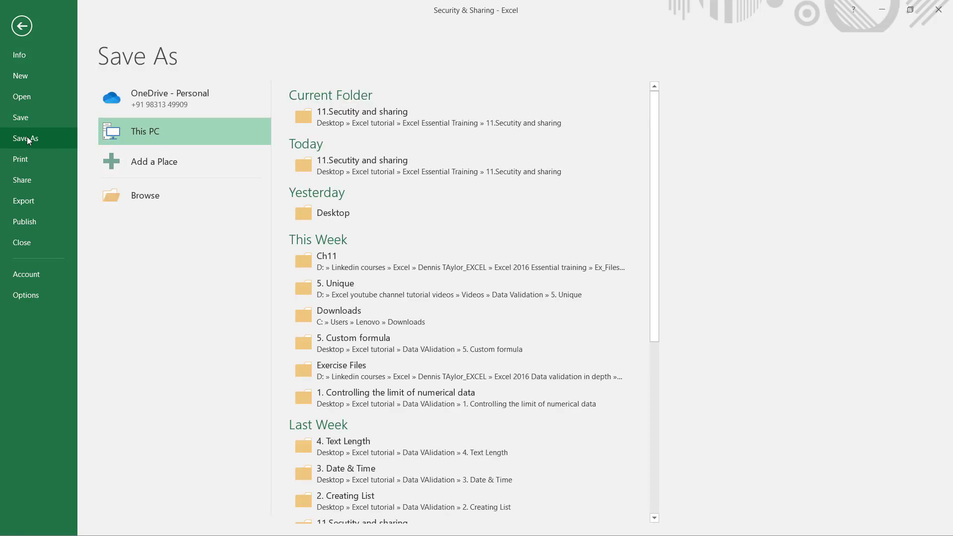
pyautogui.click(135, 198)
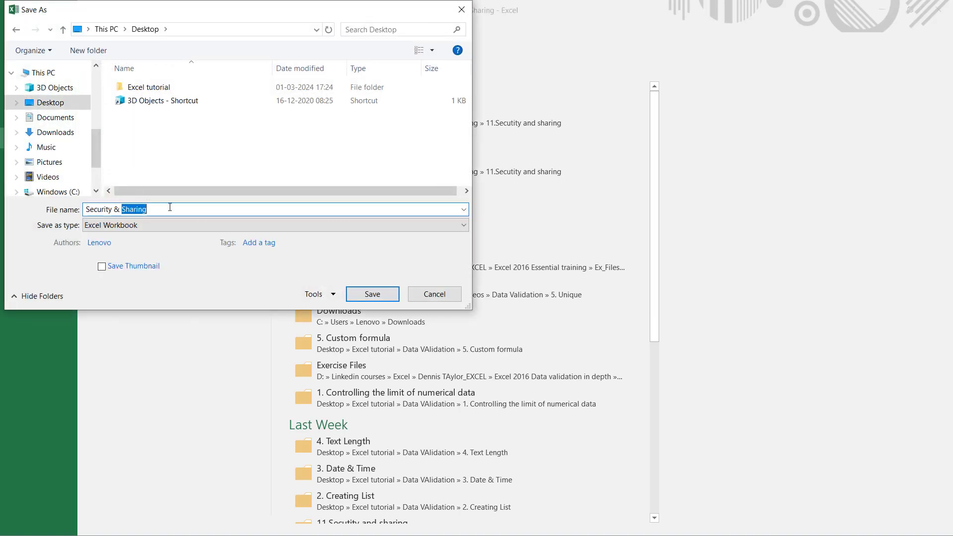
pyautogui.click(170, 207)
pyautogui.write('1')
# - Set a password to open in General Options, confirm it, and save
pyautogui.click(334, 296)
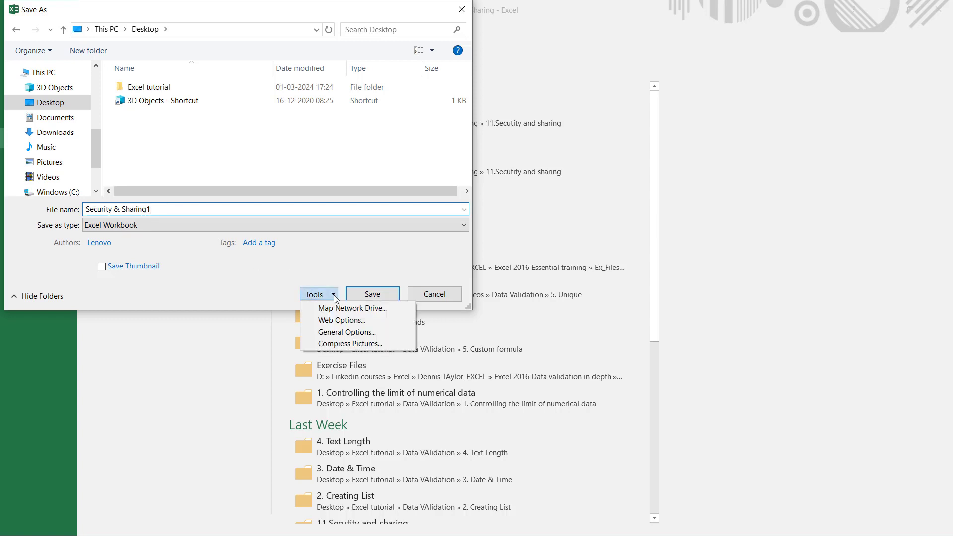
pyautogui.click(331, 333)
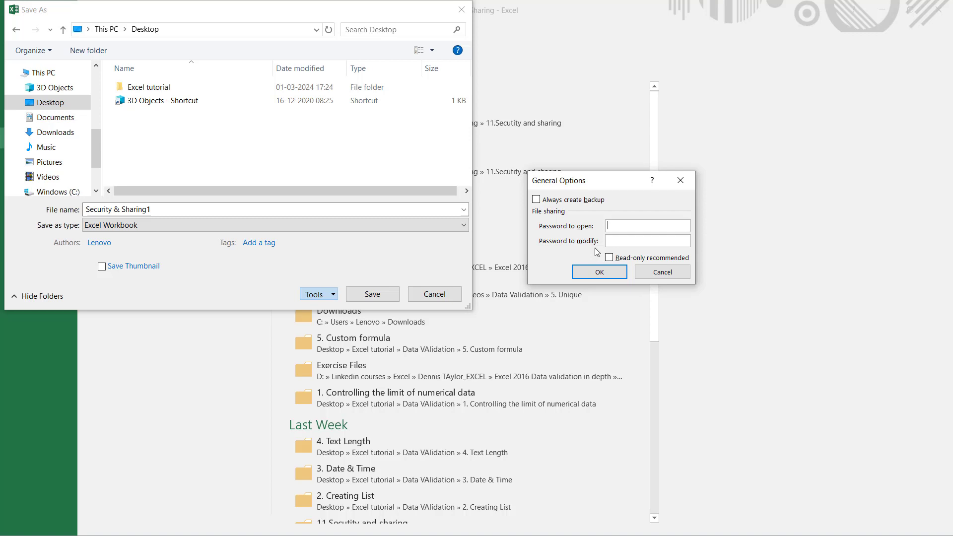
pyautogui.write('12')
pyautogui.click(593, 274)
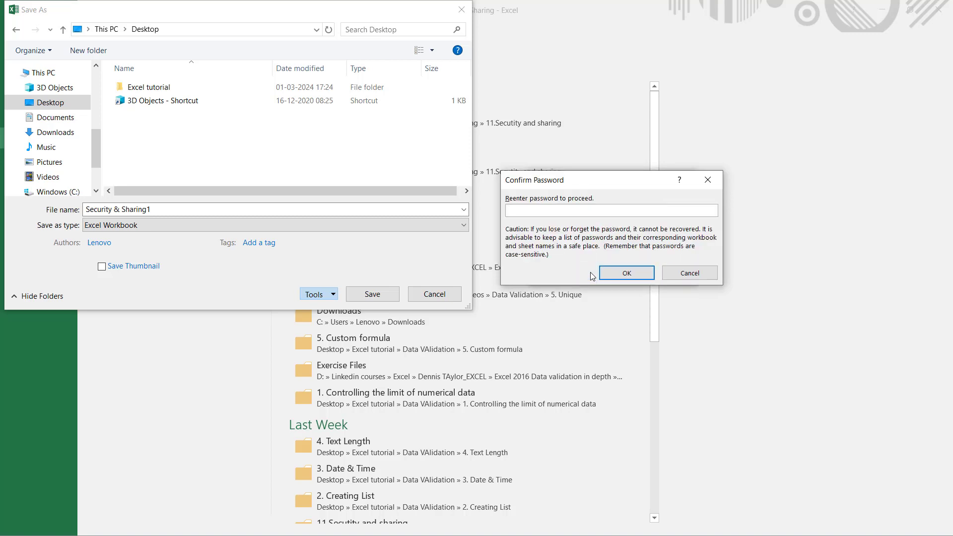
pyautogui.write('12')
pyautogui.click(609, 271)
pyautogui.click(383, 295)
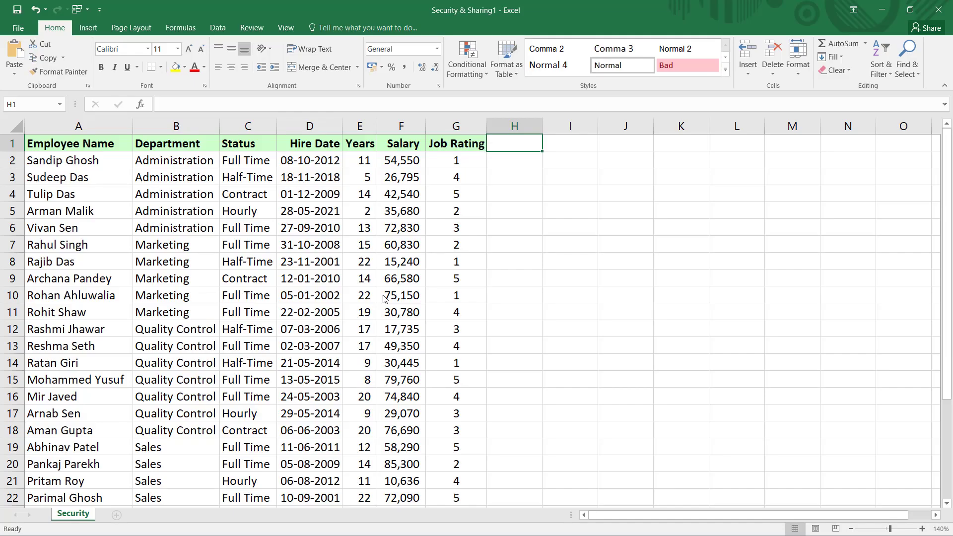
# - Close the workbook and reopen Security & Sharing1 from Recent, supplying its password
pyautogui.click(18, 29)
pyautogui.click(40, 239)
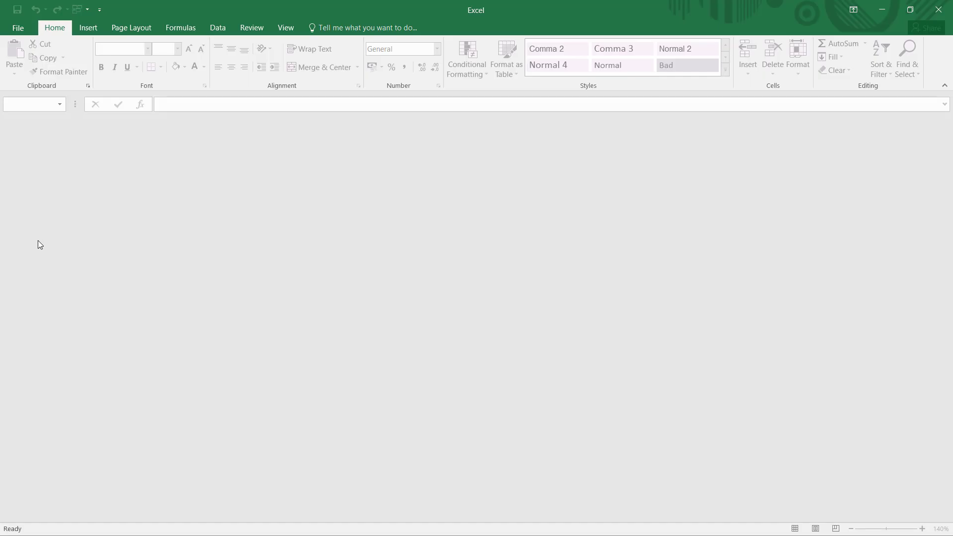
pyautogui.click(19, 29)
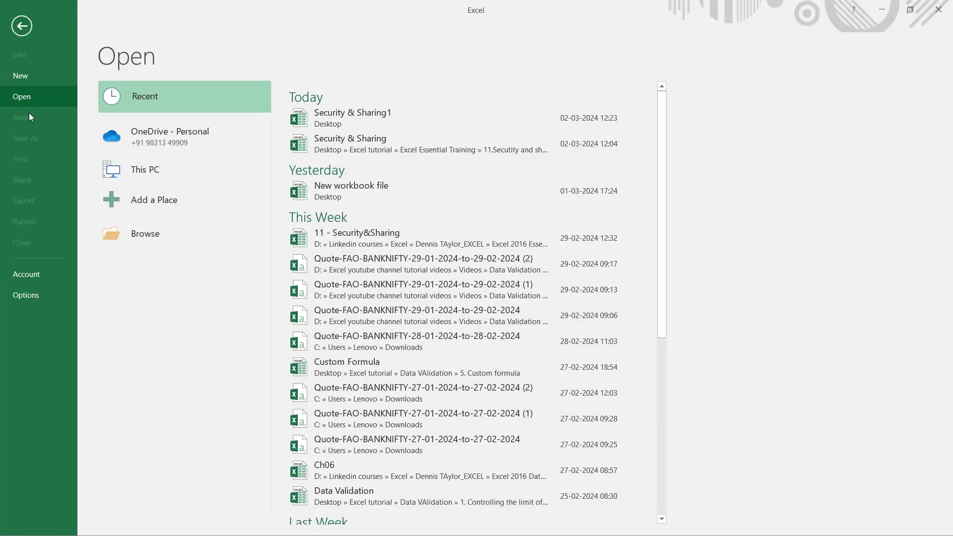
pyautogui.click(366, 117)
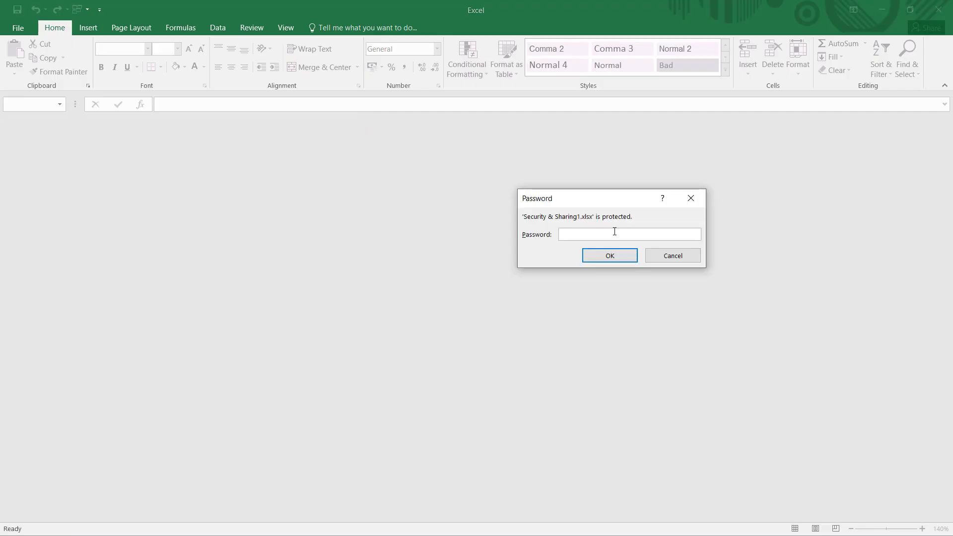
pyautogui.press('Return')
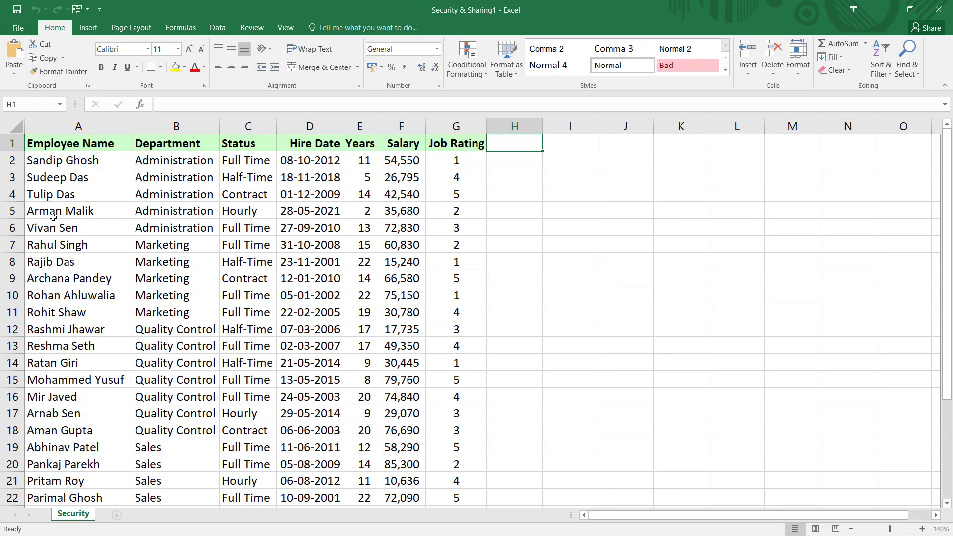
# - Make a test edit to the names starting at A2 and undo it
pyautogui.click(44, 155)
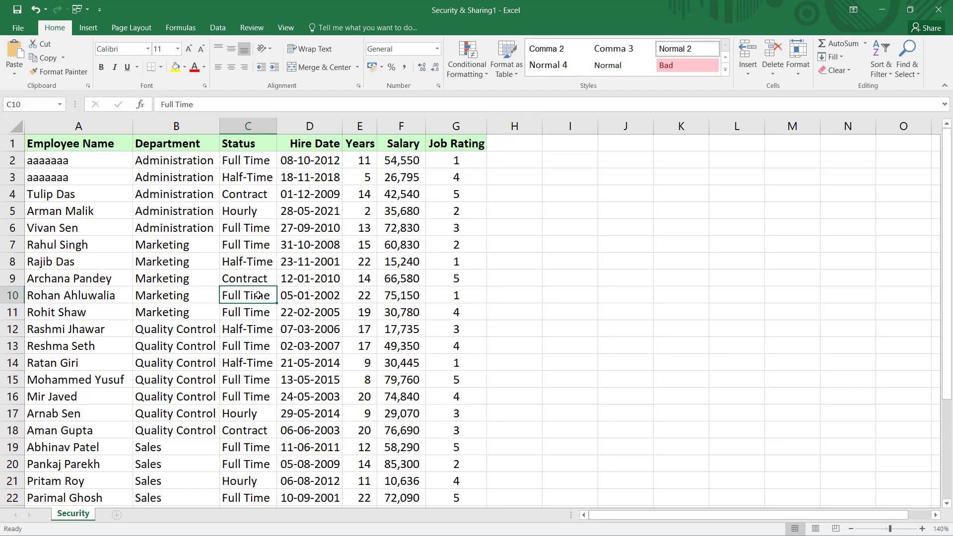
pyautogui.hotkey('ctrl', 'z')
pyautogui.hotkey('ctrl', 'z')
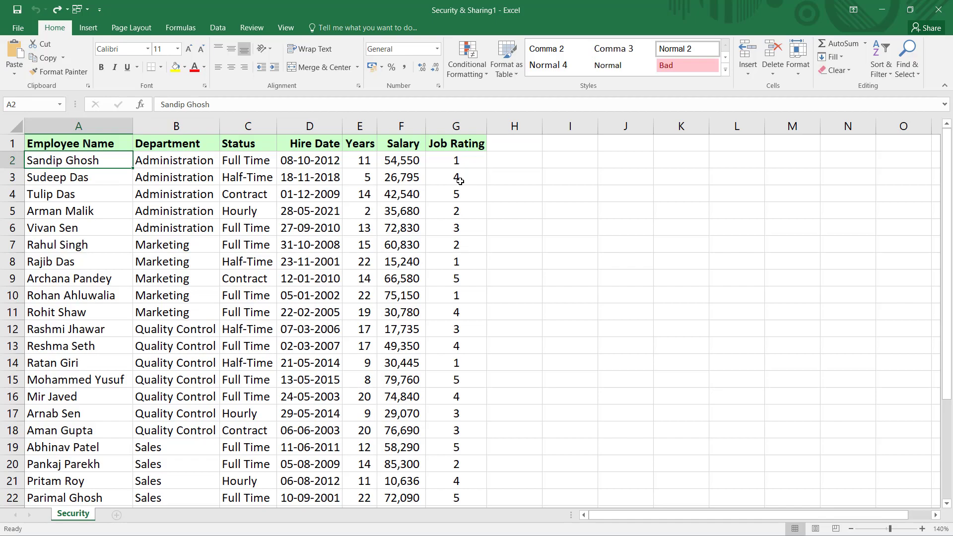
pyautogui.click(16, 28)
# - Re-save Security & Sharing1 with an added password to modify, replacing the existing file
pyautogui.click(23, 140)
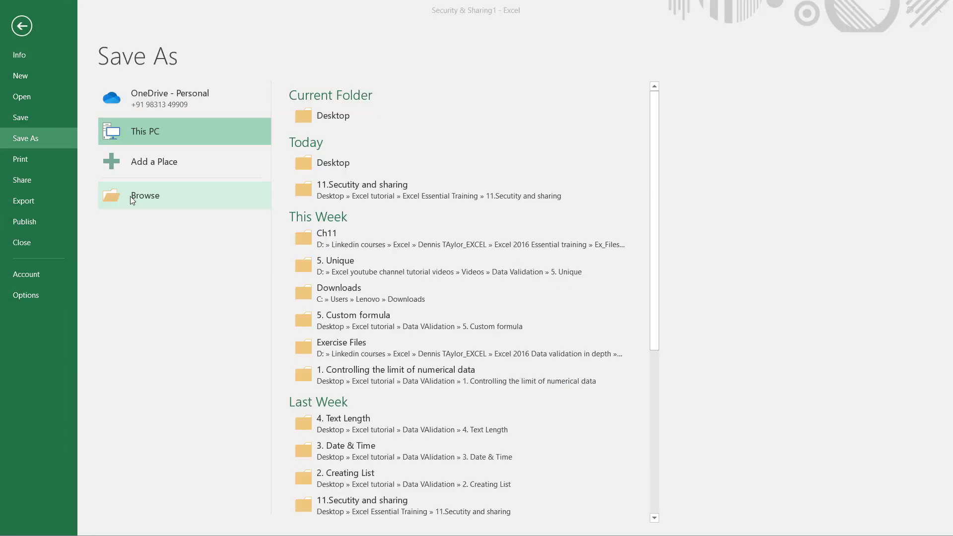
pyautogui.click(132, 199)
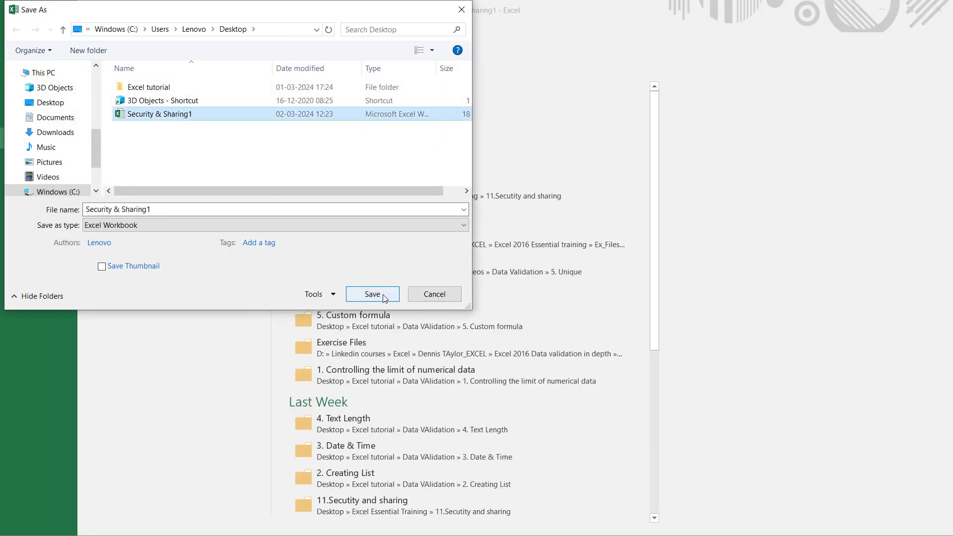
pyautogui.click(321, 294)
pyautogui.click(342, 332)
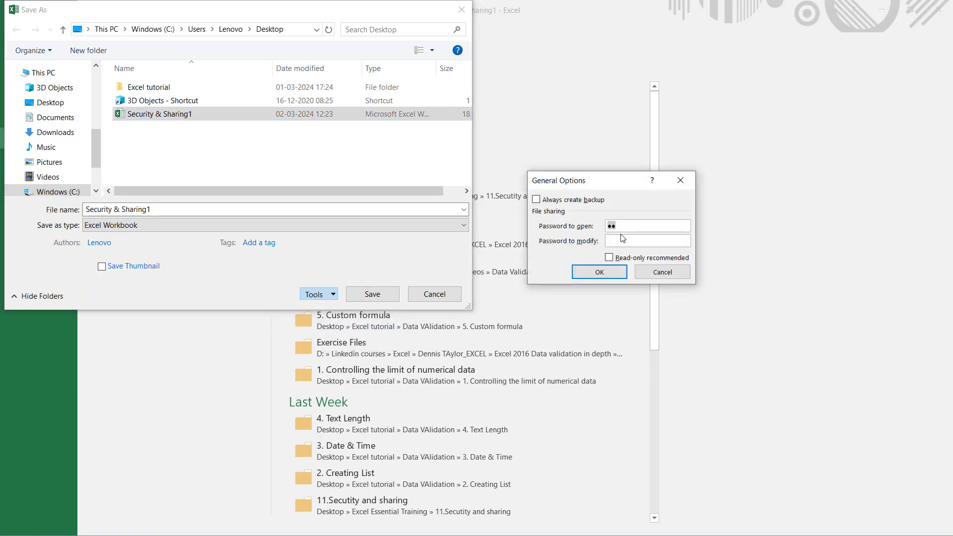
pyautogui.click(625, 240)
pyautogui.write('12')
pyautogui.click(606, 272)
pyautogui.write('12')
pyautogui.click(611, 272)
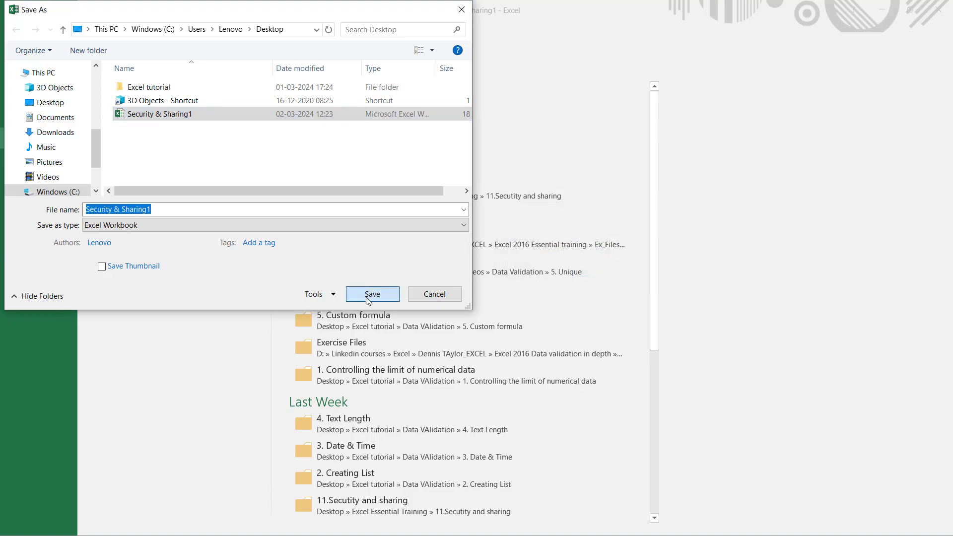
pyautogui.click(368, 299)
pyautogui.click(509, 279)
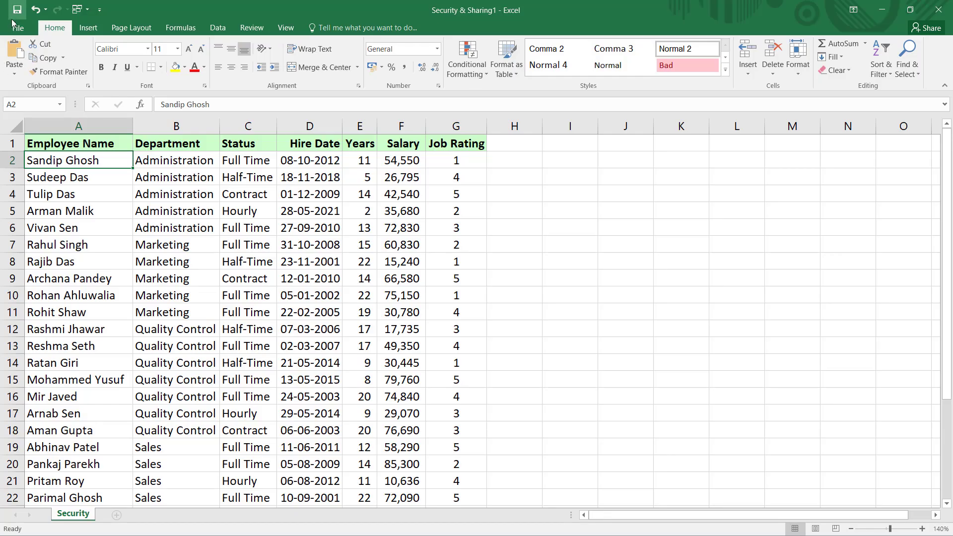
# - Close the workbook and bring up the recent files list
pyautogui.click(20, 27)
pyautogui.click(25, 242)
pyautogui.click(19, 25)
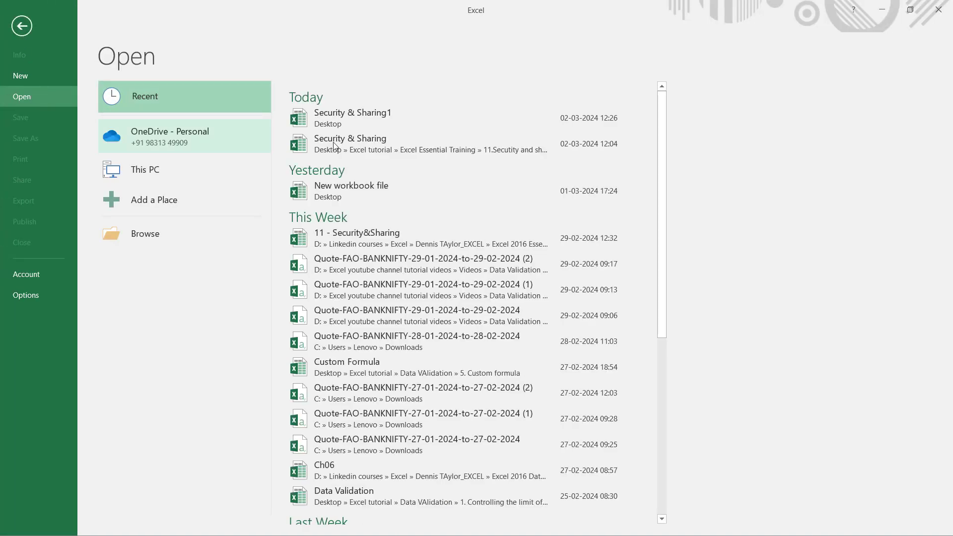
# - Open Security & Sharing1 from Recent, entering its open password and then its write-access password
pyautogui.click(386, 117)
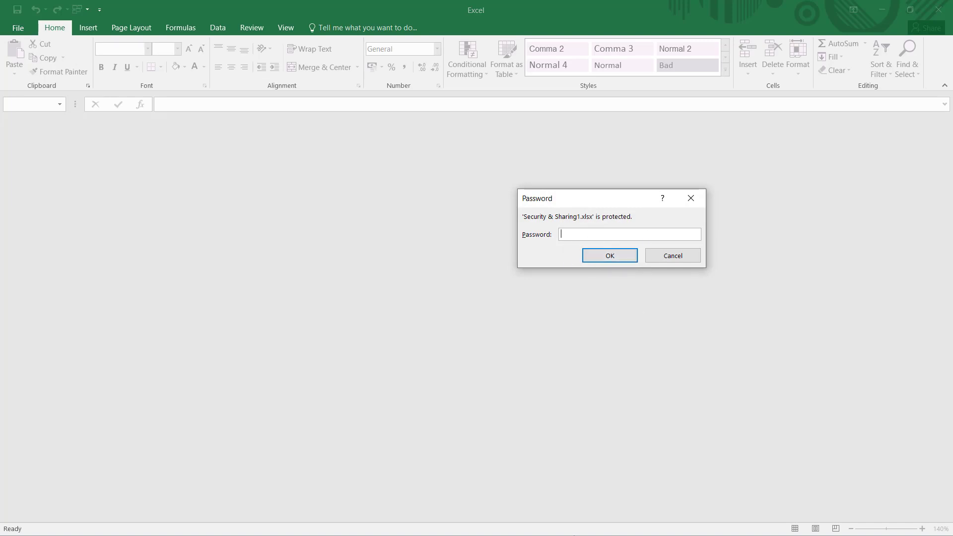
pyautogui.write('***')
pyautogui.click(612, 254)
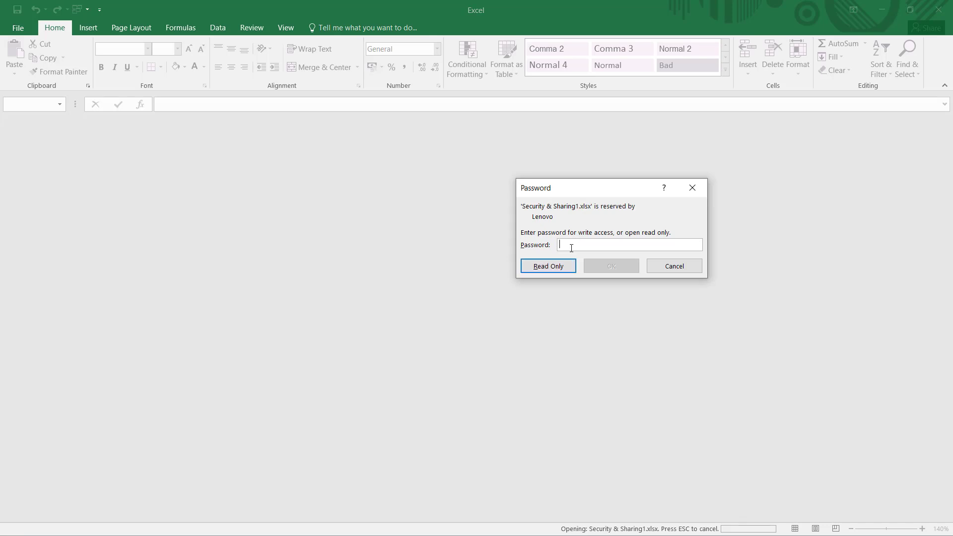
pyautogui.write('***')
pyautogui.click(615, 267)
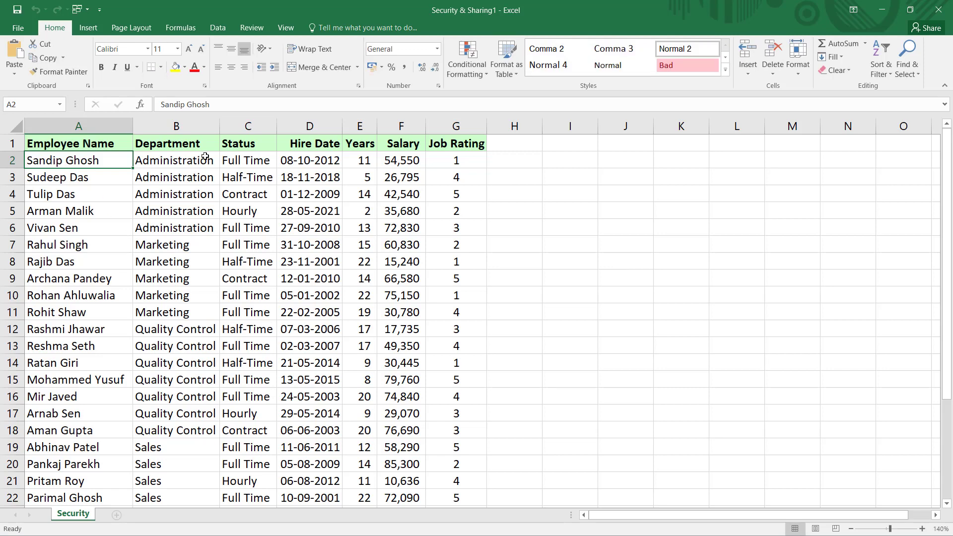
# - Re-save Security & Sharing1 over itself with the open password cleared in General Options, then close it
pyautogui.click(18, 28)
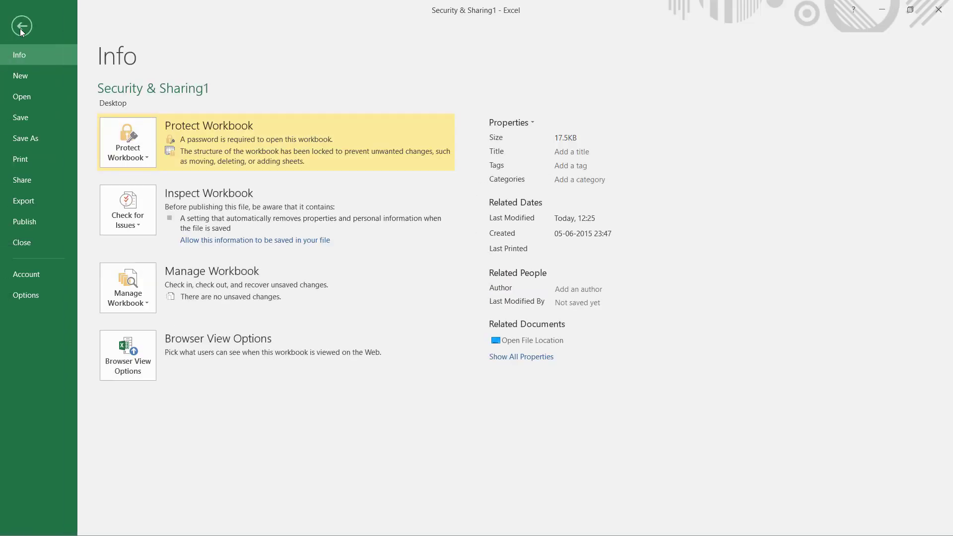
pyautogui.click(26, 138)
pyautogui.click(119, 206)
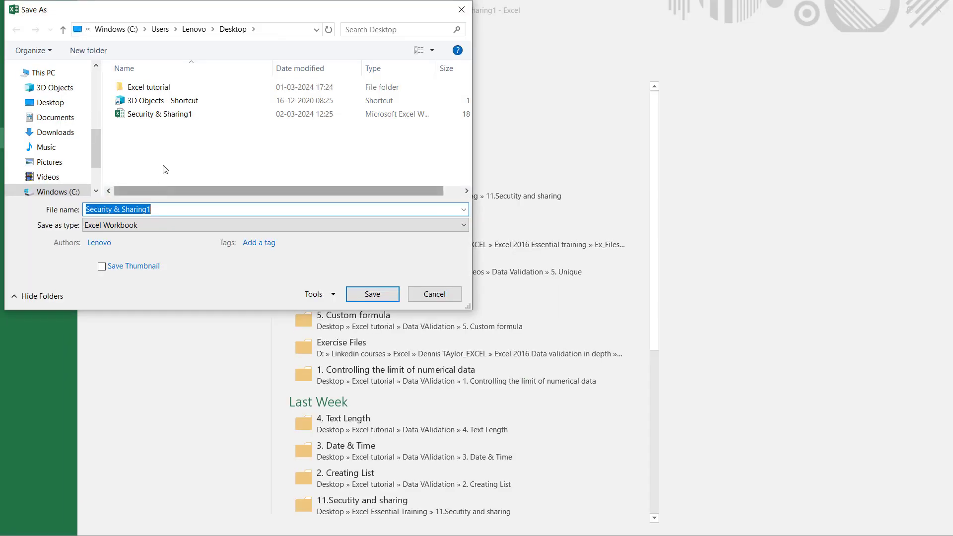
pyautogui.click(332, 295)
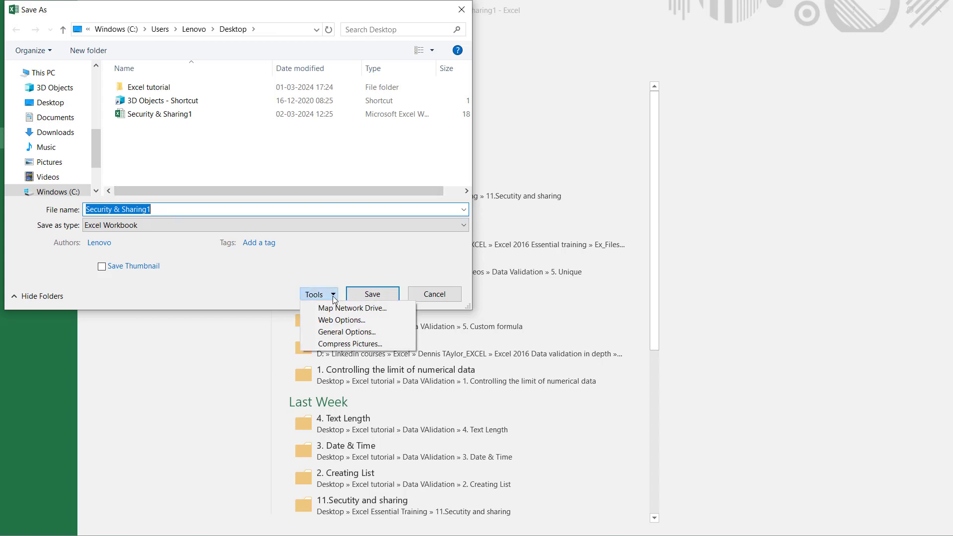
pyautogui.click(346, 332)
pyautogui.press('BackSpace')
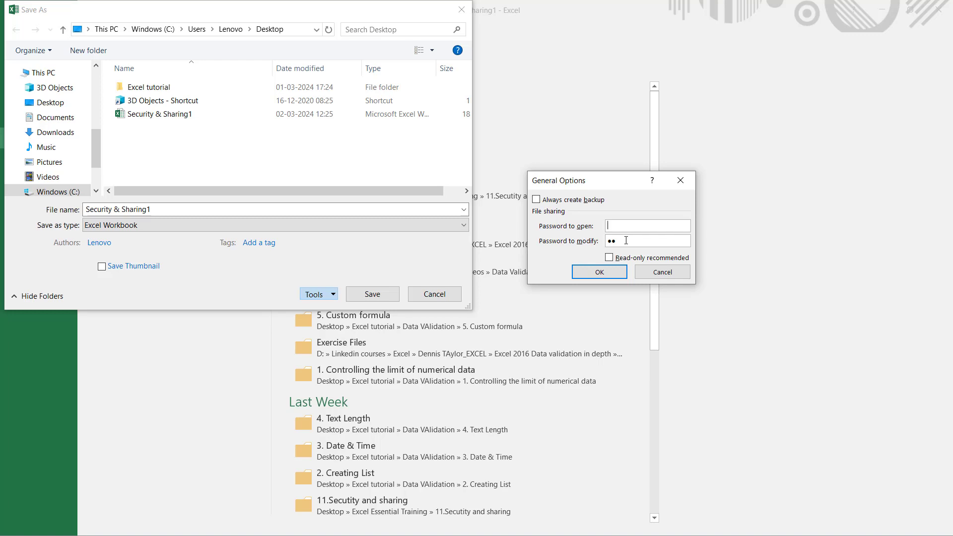
pyautogui.click(601, 272)
pyautogui.press('Return')
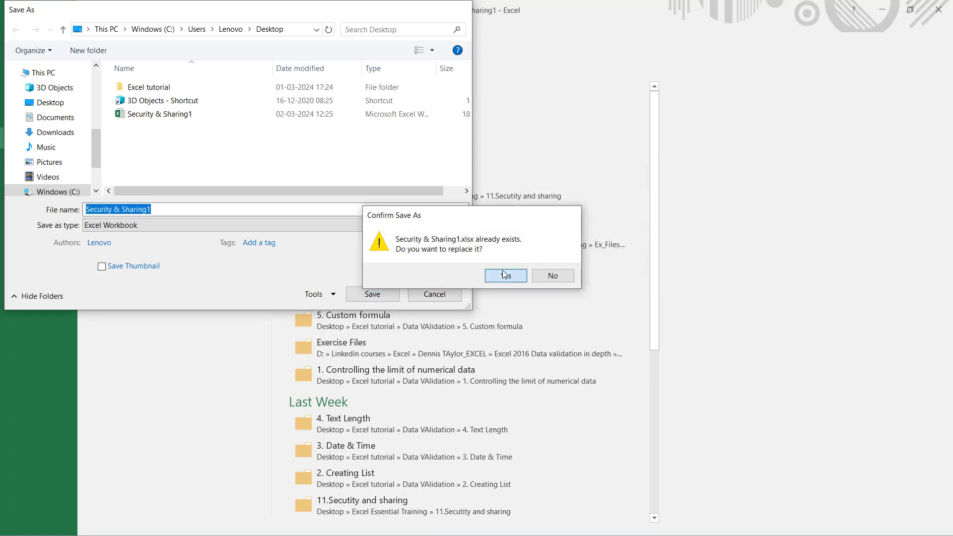
pyautogui.click(505, 275)
pyautogui.hotkey('ctrl', 'w')
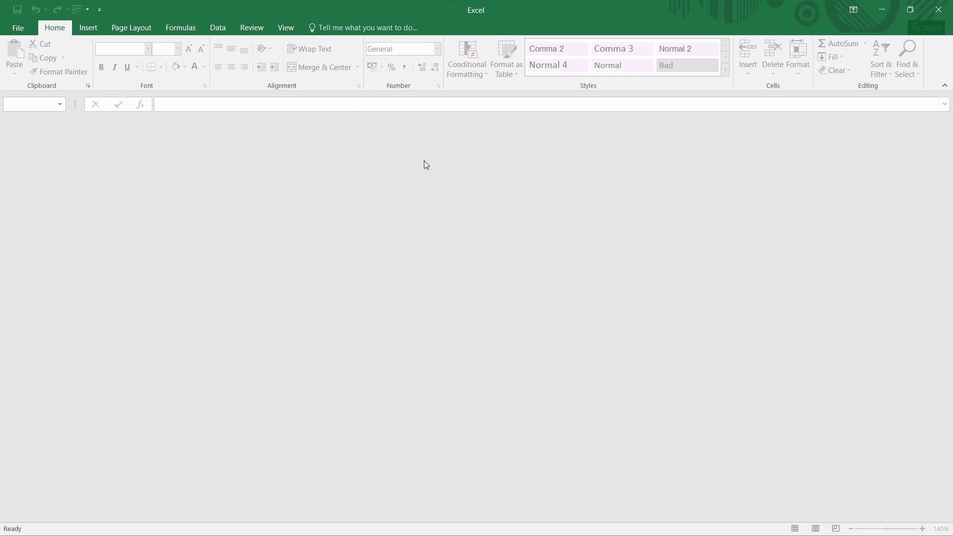
# - Reopen Security & Sharing1 from the recent files, supplying only the write-access password
pyautogui.hotkey('ctrl', 'o')
pyautogui.click(404, 123)
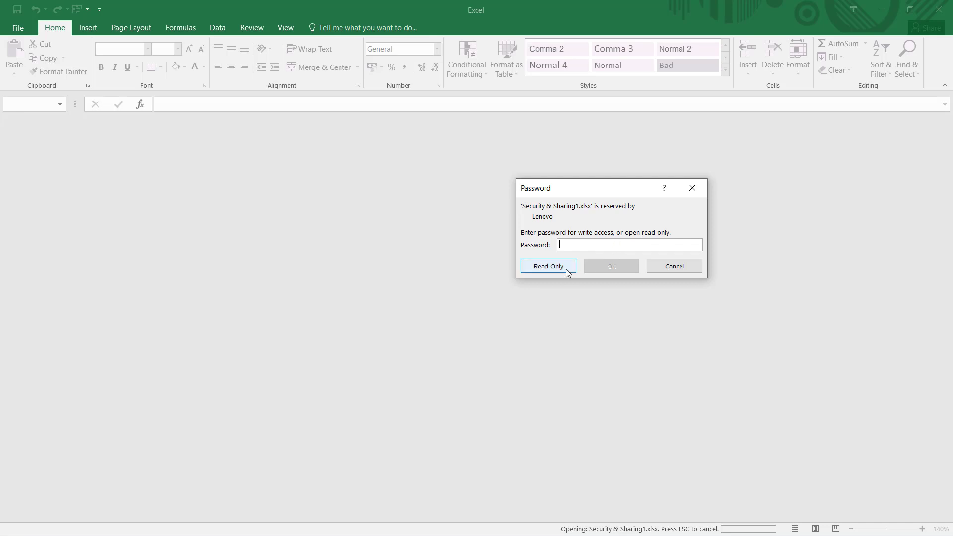
pyautogui.write('123')
pyautogui.click(616, 270)
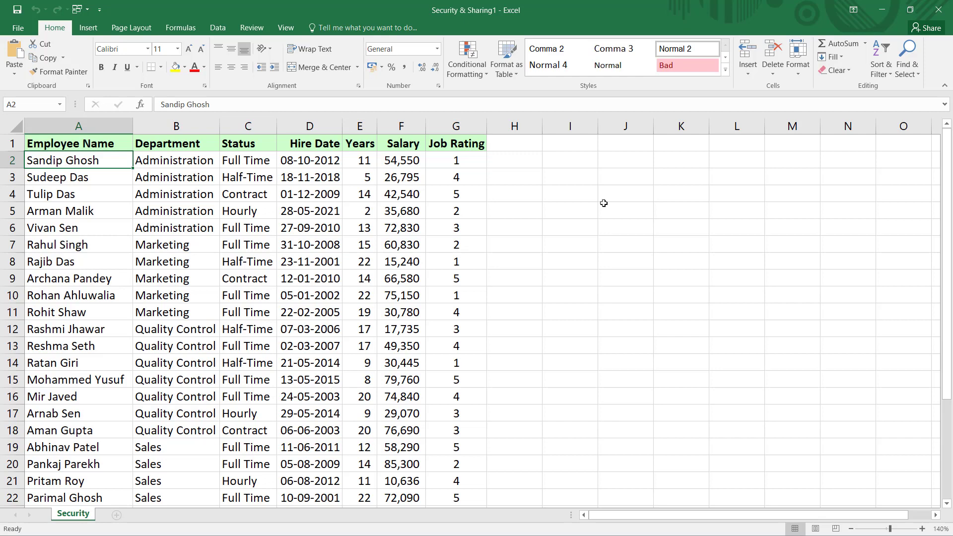
# - Turn on 'Allow changes by more than one user at the same time' and save the workbook as shared
pyautogui.click(251, 27)
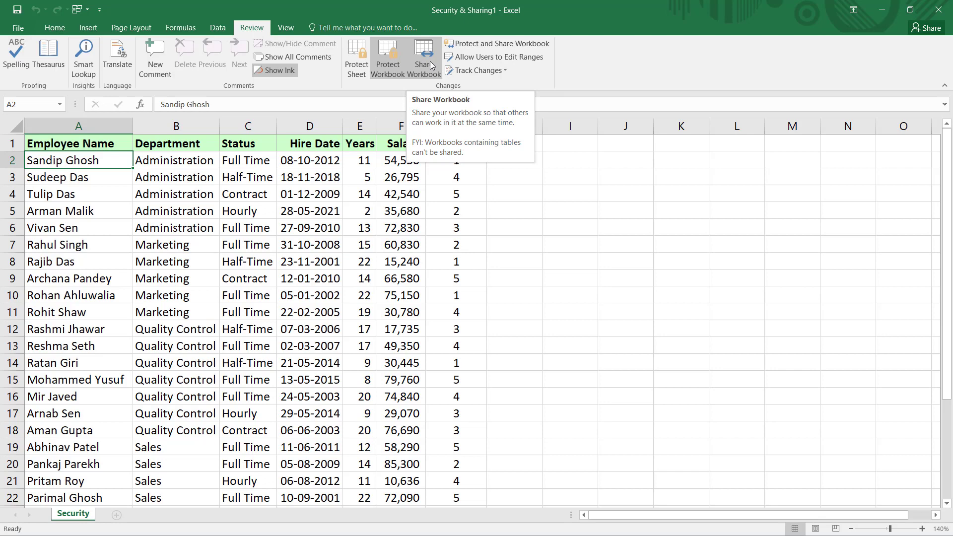
pyautogui.click(430, 64)
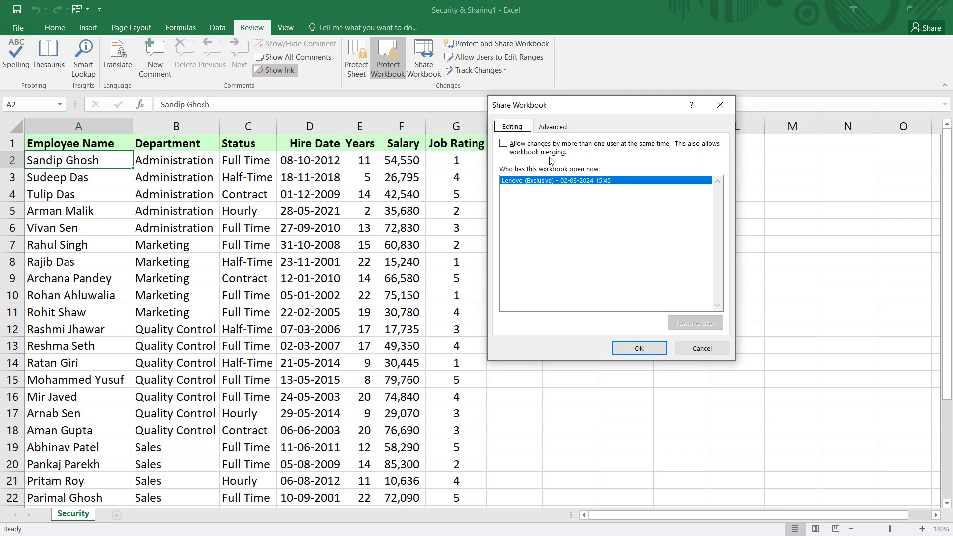
pyautogui.click(505, 144)
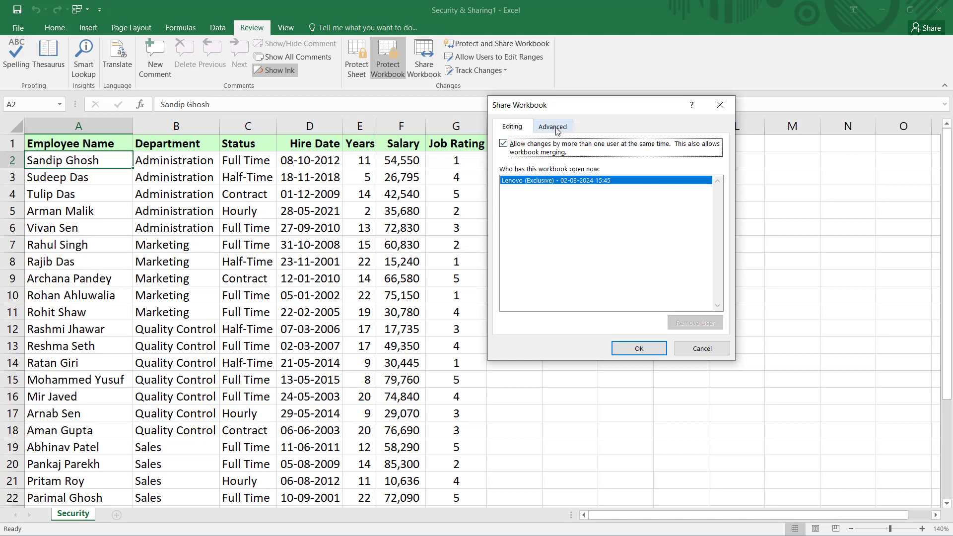
pyautogui.click(640, 349)
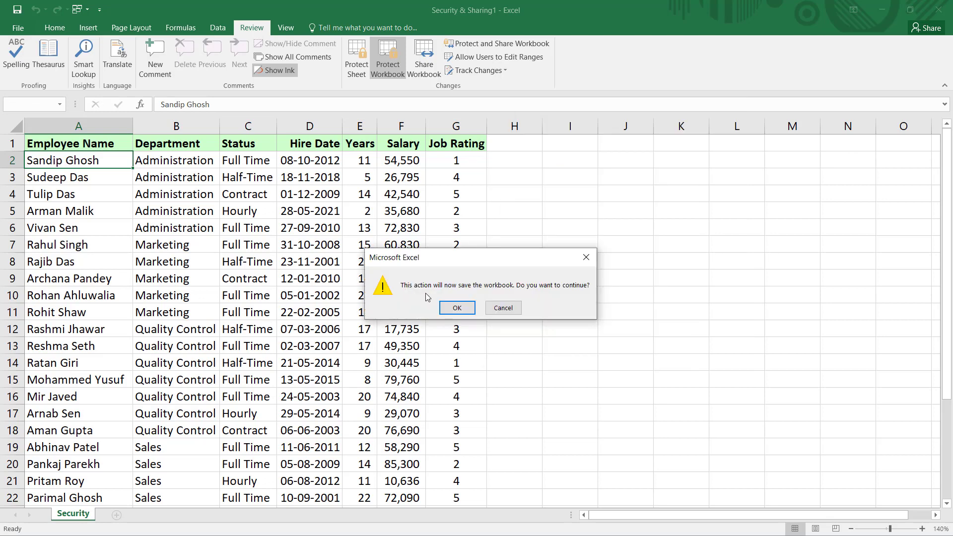
pyautogui.click(463, 309)
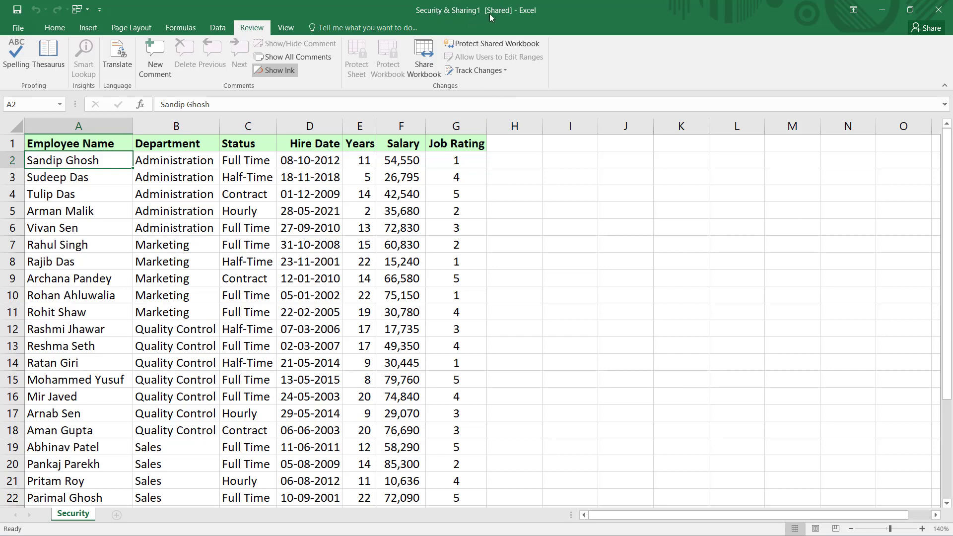
pyautogui.click(424, 52)
# - Untick multi-user editing in Share Workbook and confirm removing the workbook from shared use
pyautogui.click(546, 128)
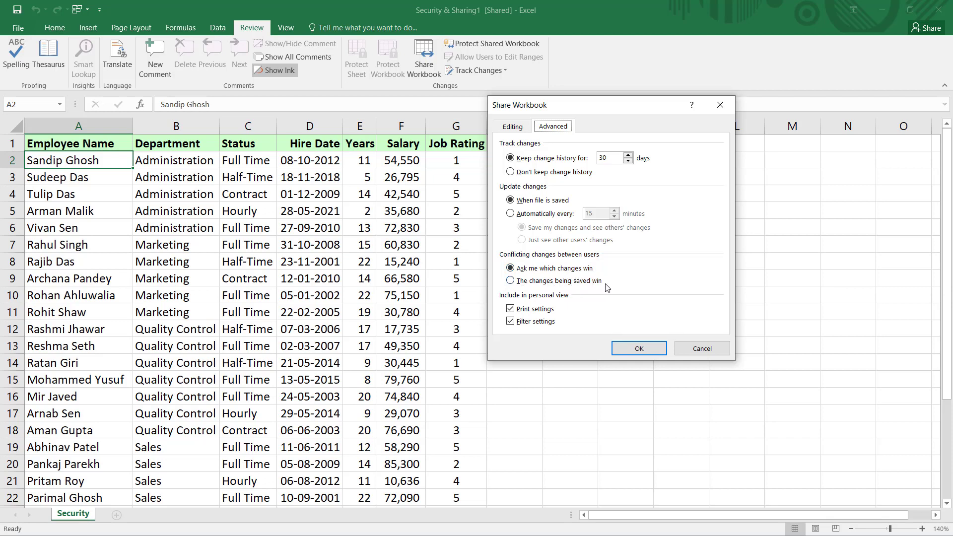
pyautogui.click(651, 348)
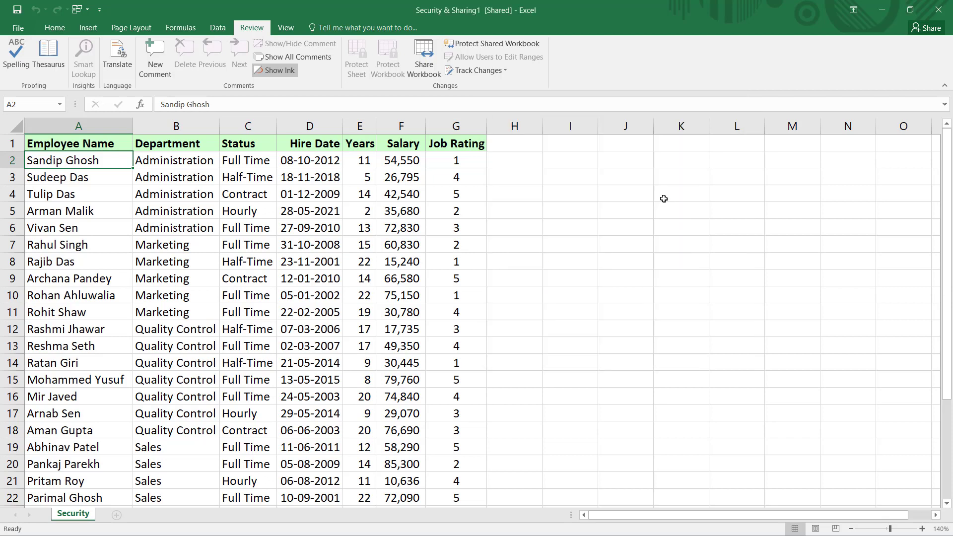
pyautogui.click(425, 52)
pyautogui.click(503, 146)
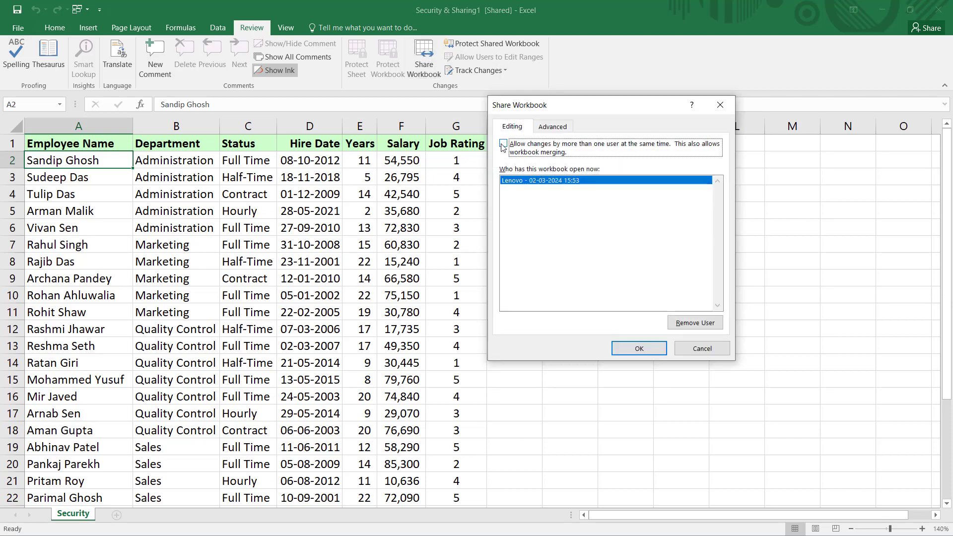
pyautogui.click(639, 350)
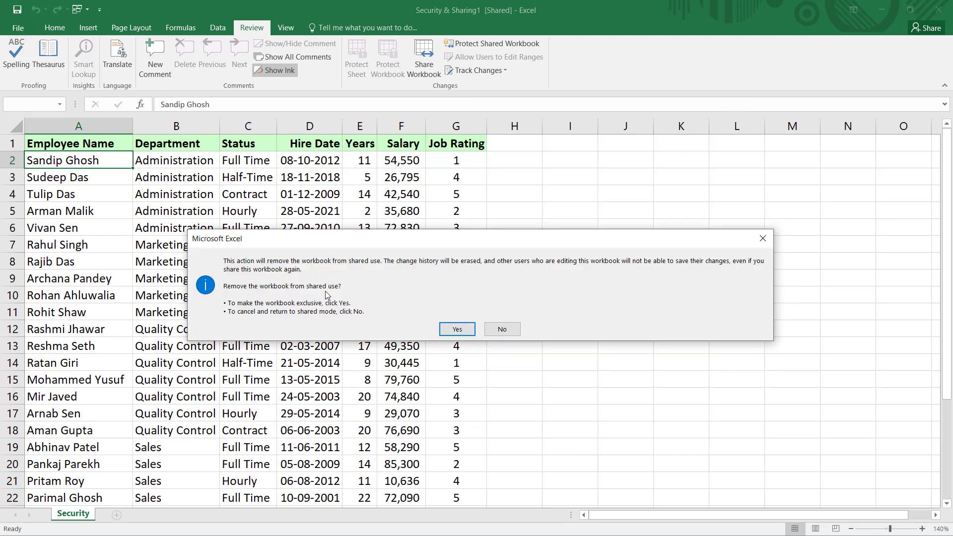
pyautogui.click(457, 329)
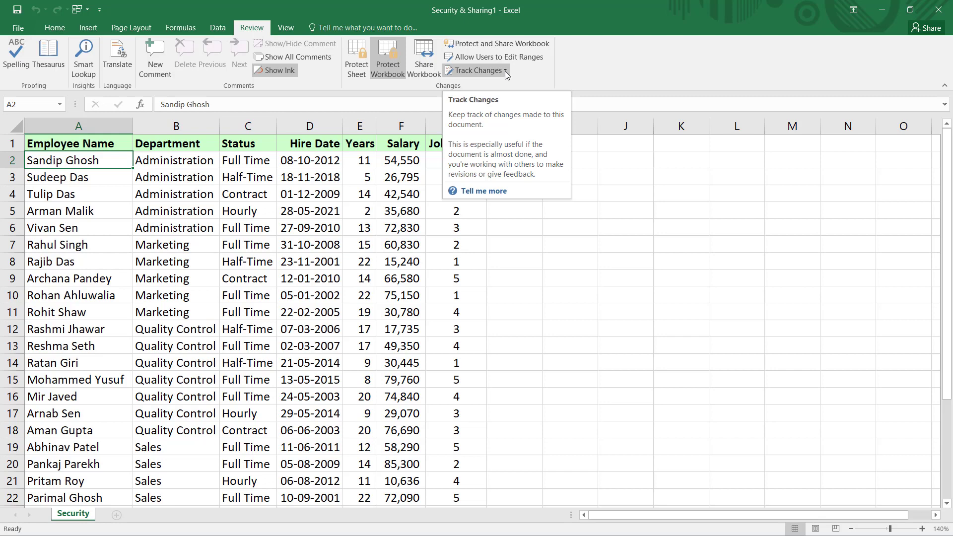
# - Enable Track changes while editing with When: All and Who: Everyone, then save as shared
pyautogui.click(480, 69)
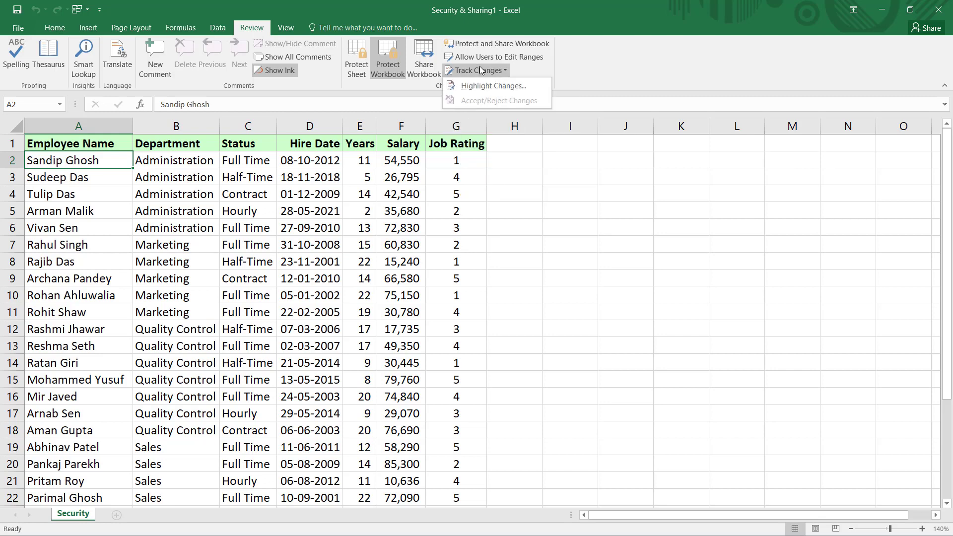
pyautogui.click(501, 86)
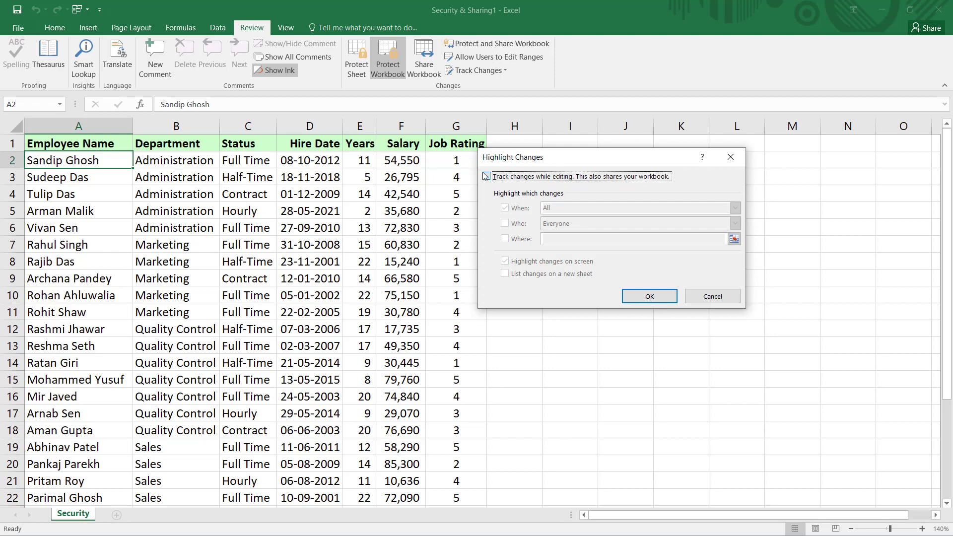
pyautogui.click(487, 176)
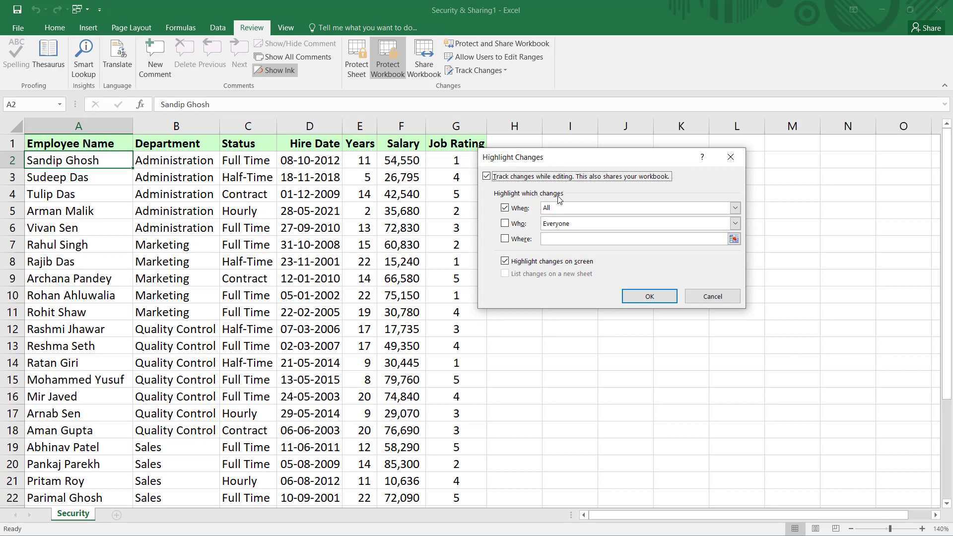
pyautogui.click(735, 208)
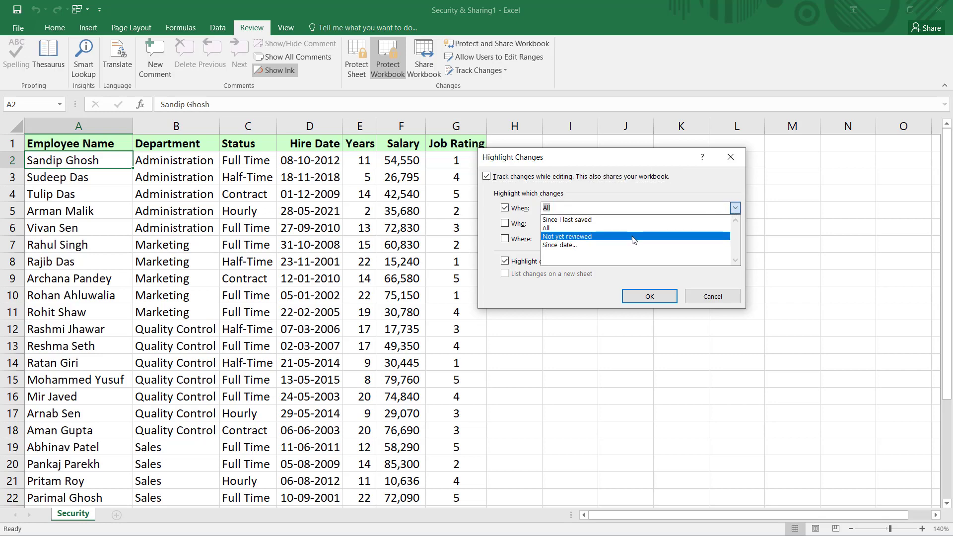
pyautogui.click(623, 184)
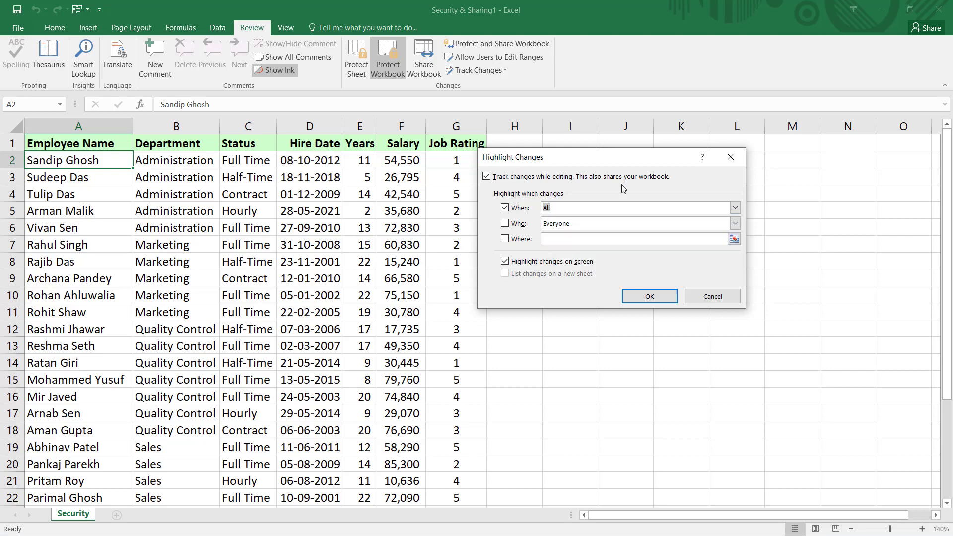
pyautogui.click(505, 224)
pyautogui.click(608, 224)
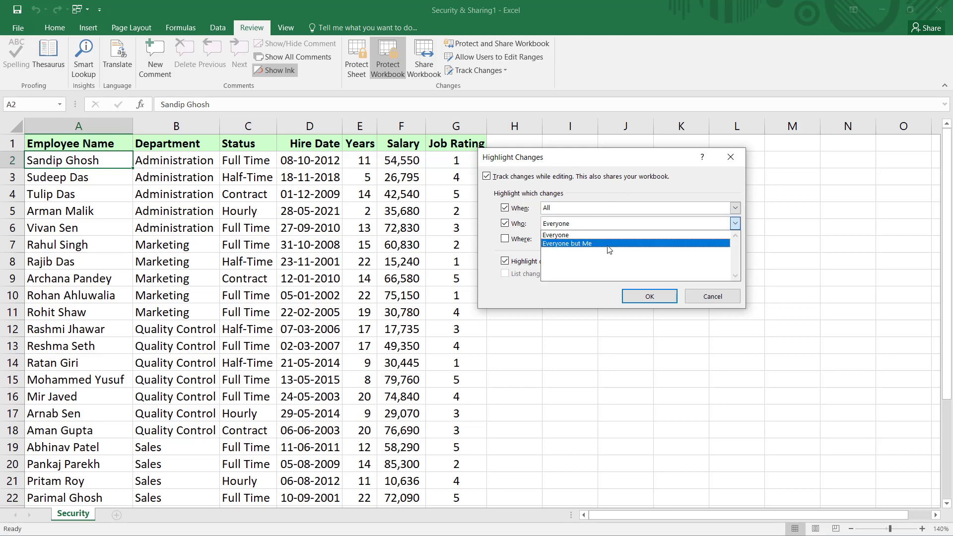
pyautogui.click(532, 254)
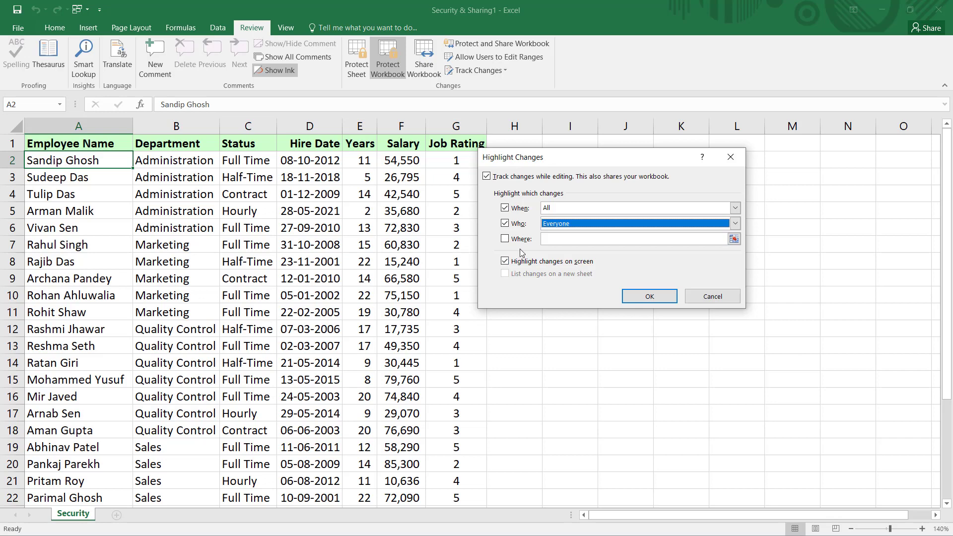
pyautogui.click(507, 240)
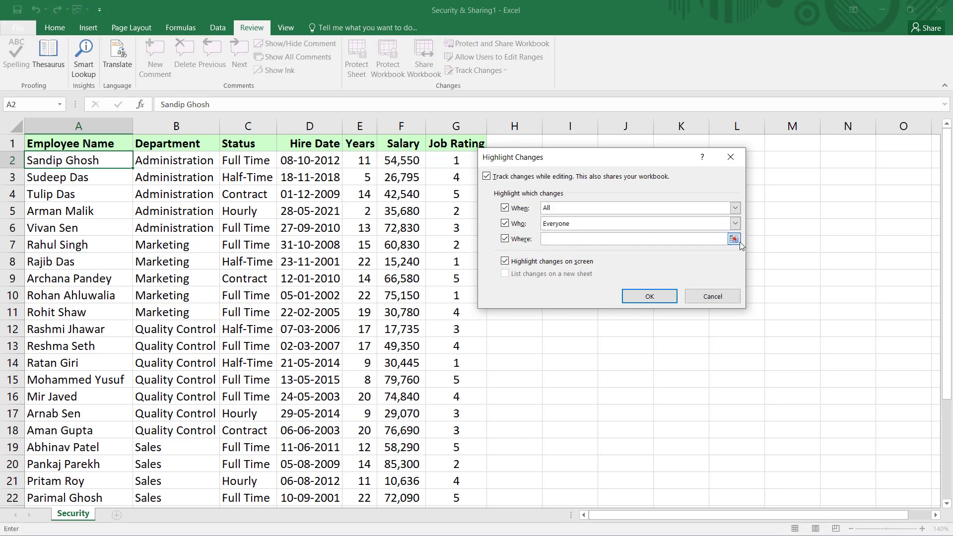
pyautogui.click(508, 239)
pyautogui.click(645, 300)
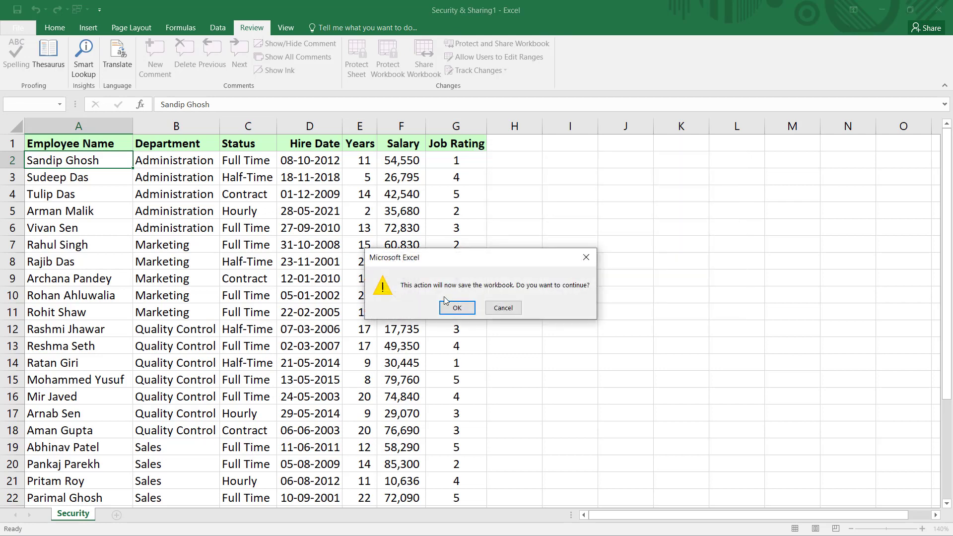
pyautogui.click(457, 308)
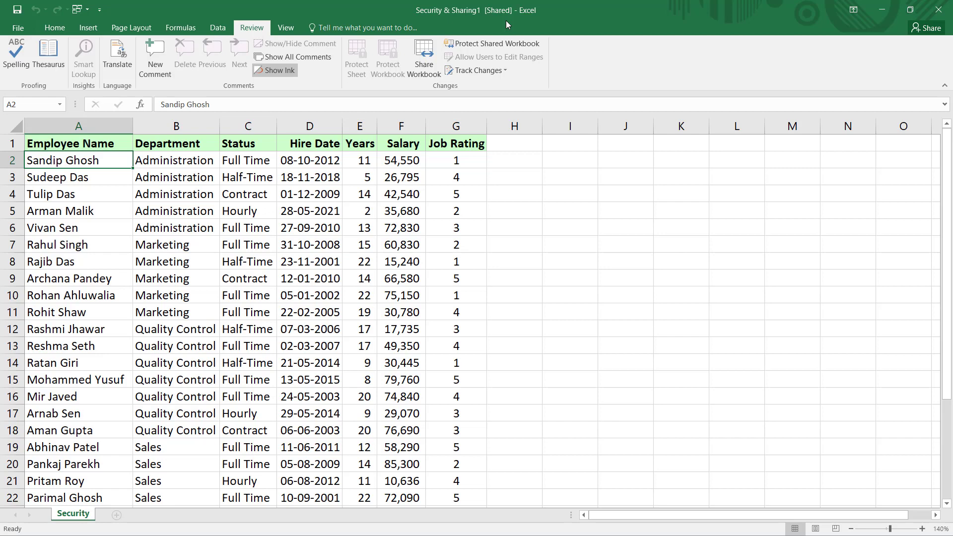
# - Enter AAAAAA as the employee name in A7 and 70000 as the salary in F7
pyautogui.click(60, 245)
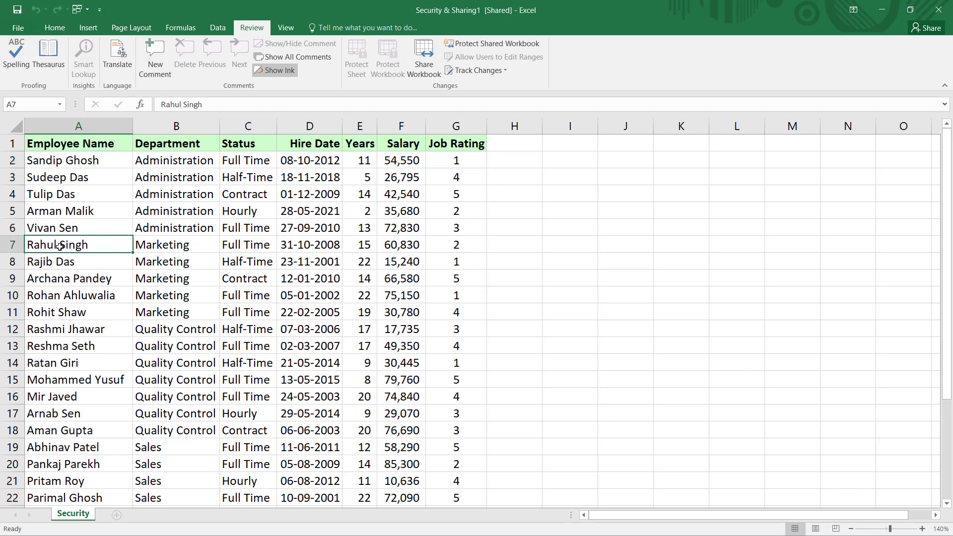
pyautogui.write('AAAAAA')
pyautogui.click(406, 248)
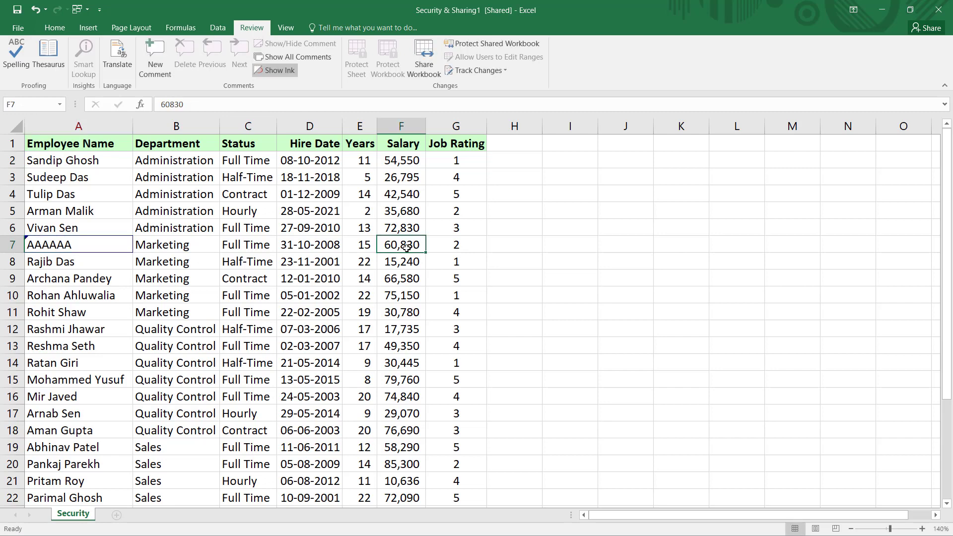
pyautogui.write('70000')
pyautogui.click(403, 413)
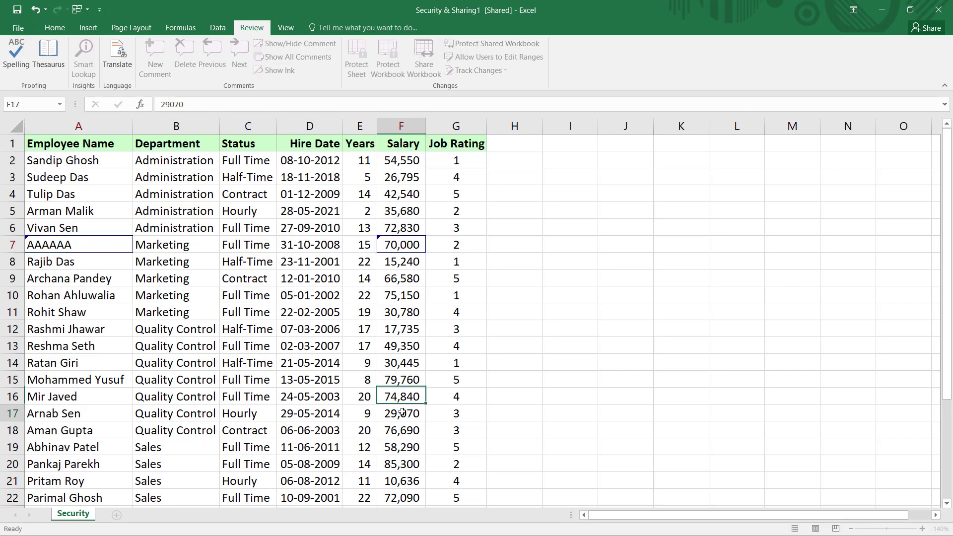
# - Change the F17 salary to 35000 and set the Job Ratings in G21 and G11 to 2
pyautogui.doubleClick(402, 413)
pyautogui.press('BackSpace')
pyautogui.press('BackSpace')
pyautogui.press('BackSpace')
pyautogui.press('BackSpace')
pyautogui.press('BackSpace')
pyautogui.write('35000')
pyautogui.click(460, 484)
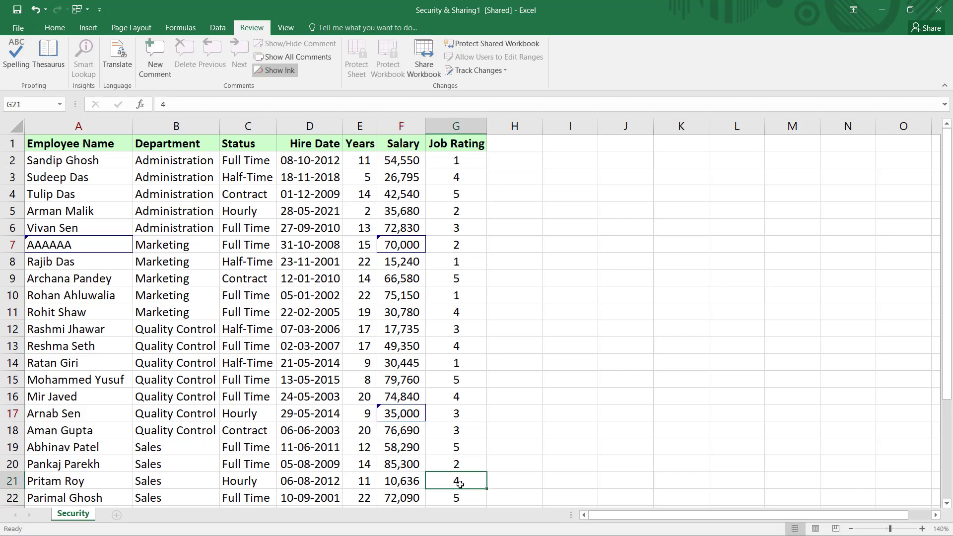
pyautogui.write('2')
pyautogui.click(462, 311)
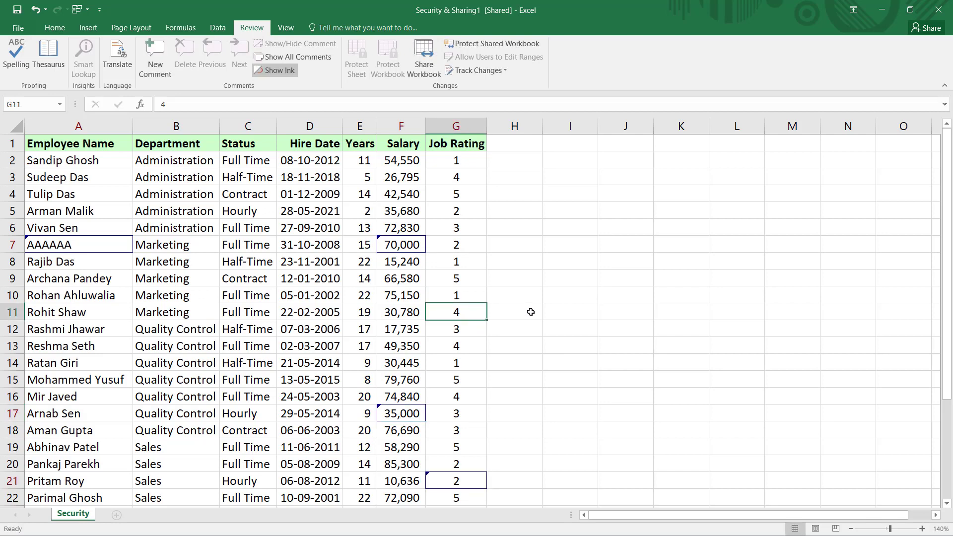
pyautogui.write('2')
pyautogui.click(530, 313)
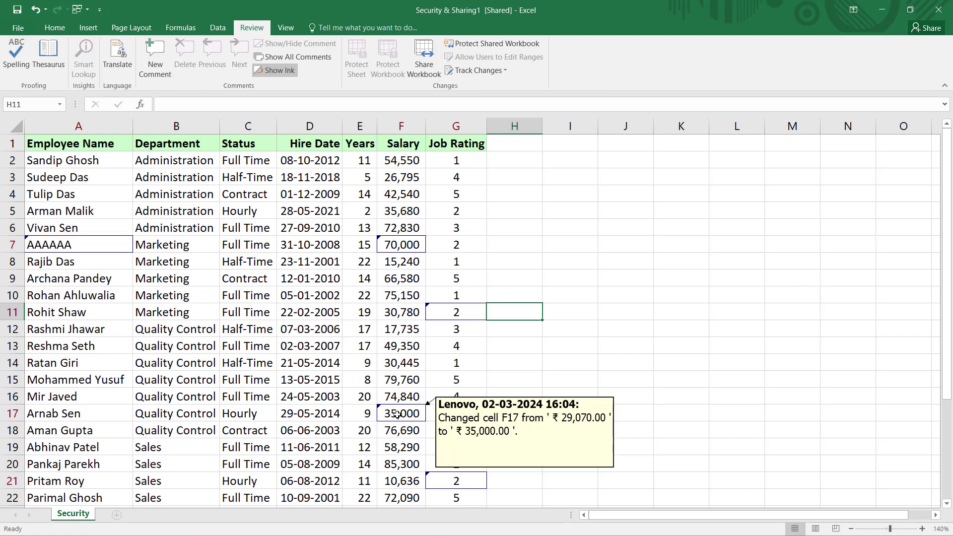
# - Start Accept/Reject Changes, save when prompted, then cancel the review leaving all edits pending
pyautogui.click(505, 71)
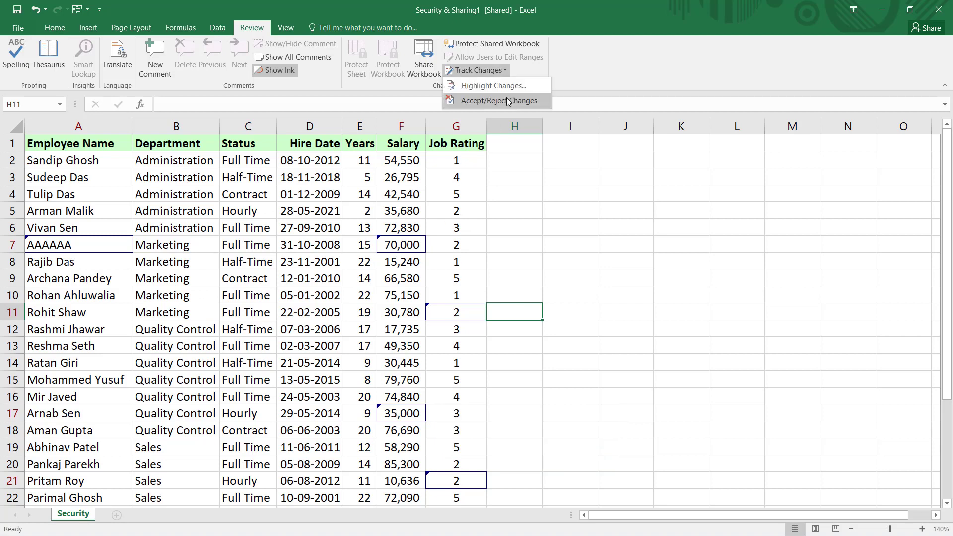
pyautogui.click(508, 102)
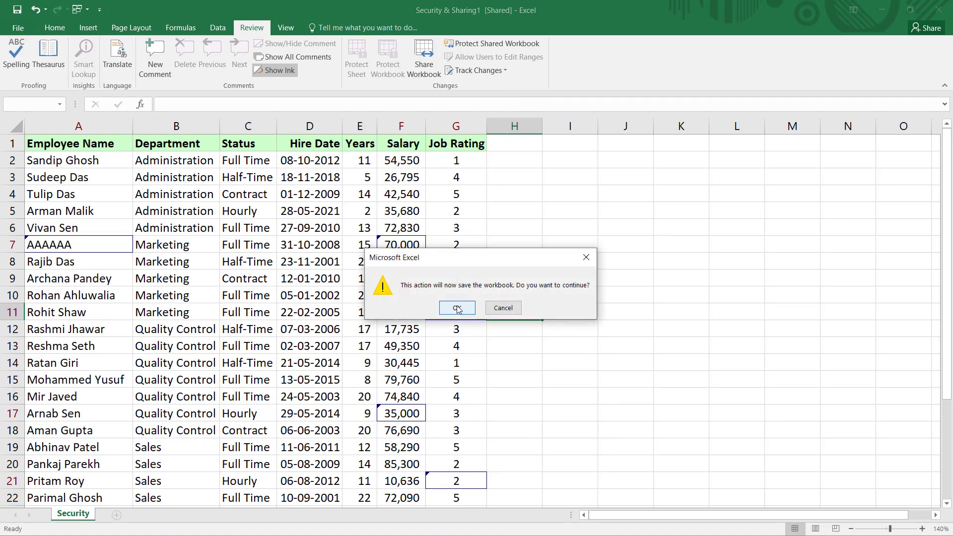
pyautogui.click(457, 308)
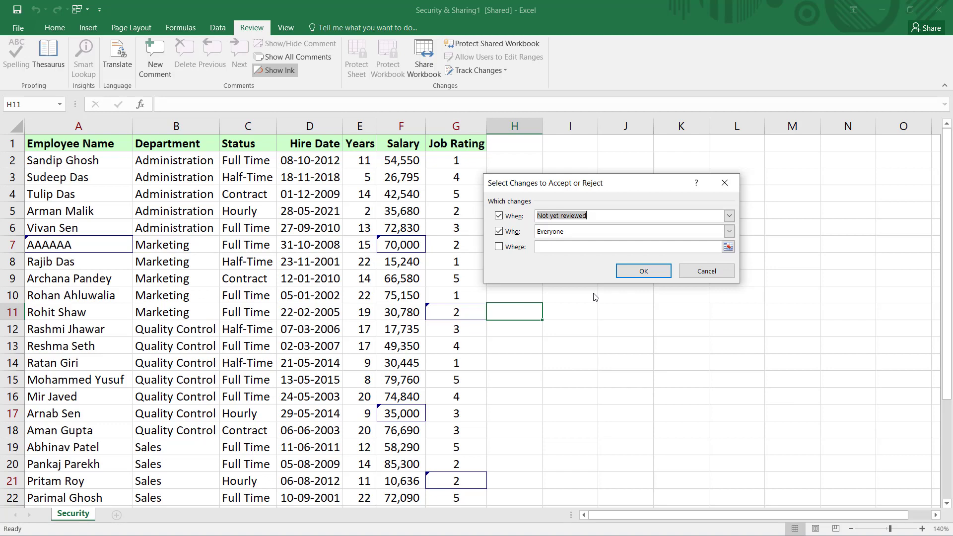
pyautogui.click(705, 271)
pyautogui.click(475, 73)
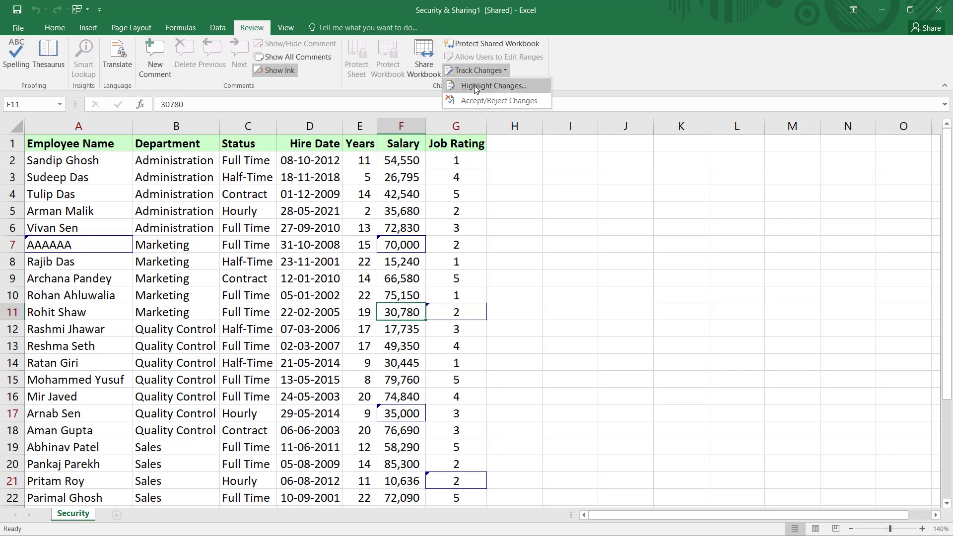
# - Enable 'List changes on a new sheet' to create the History sheet, zoom in, then return to Security
pyautogui.click(476, 86)
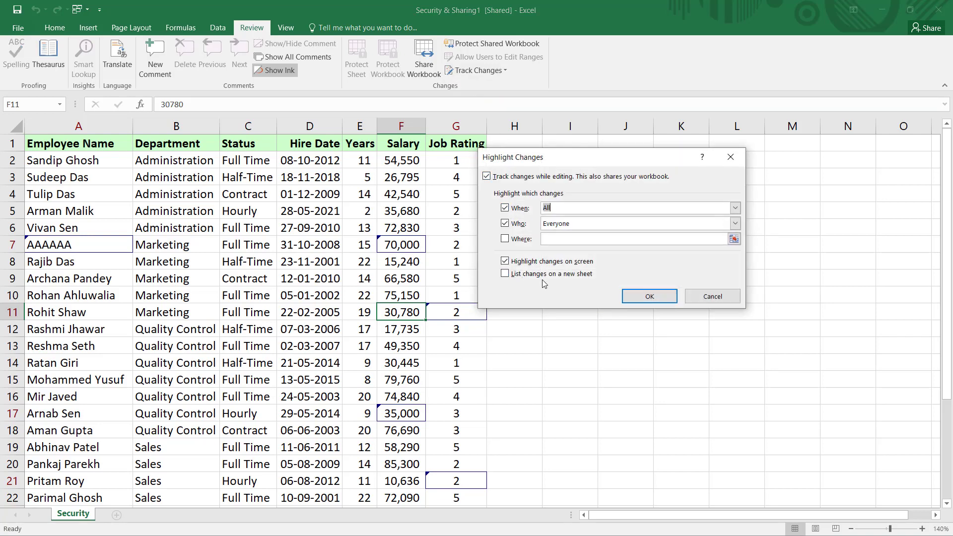
pyautogui.click(505, 275)
pyautogui.click(649, 297)
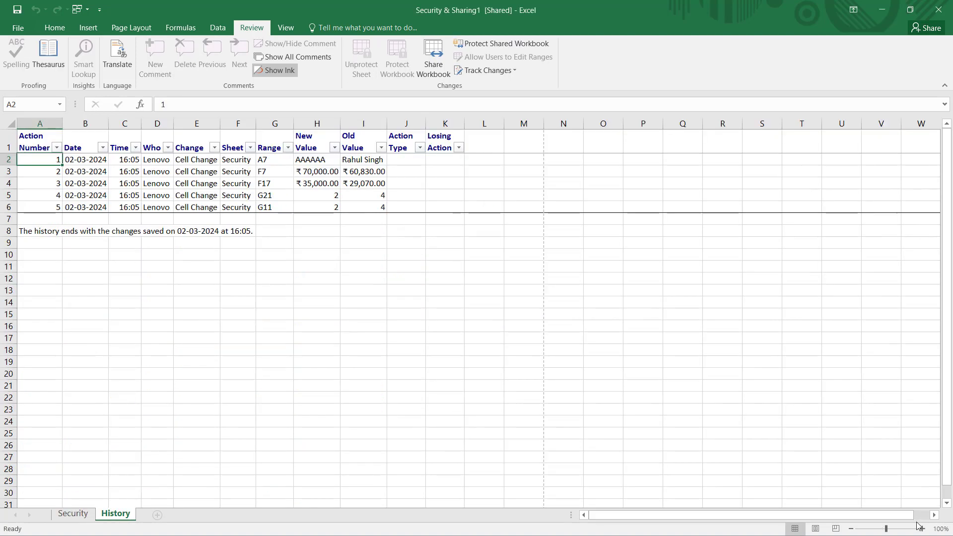
pyautogui.click(922, 529)
pyautogui.click(921, 529)
pyautogui.click(921, 528)
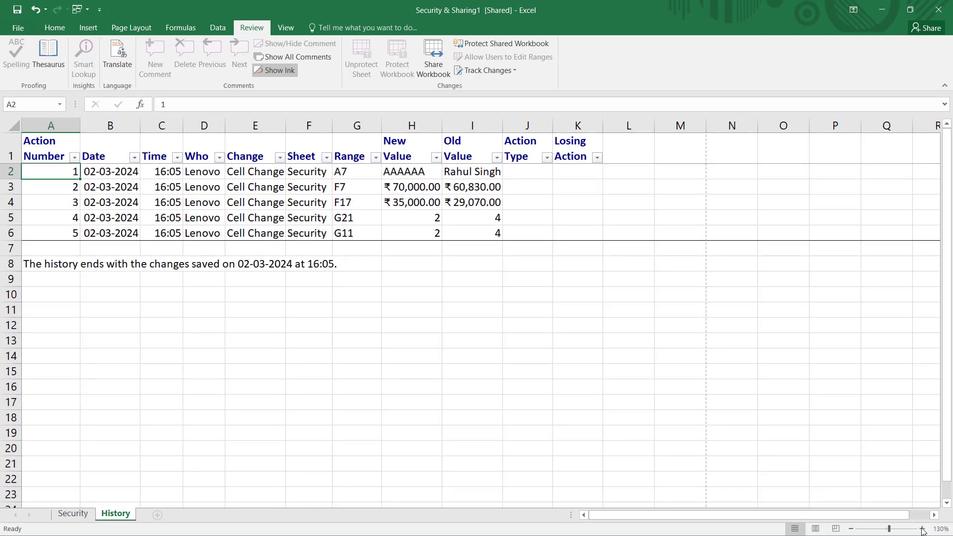
pyautogui.click(922, 529)
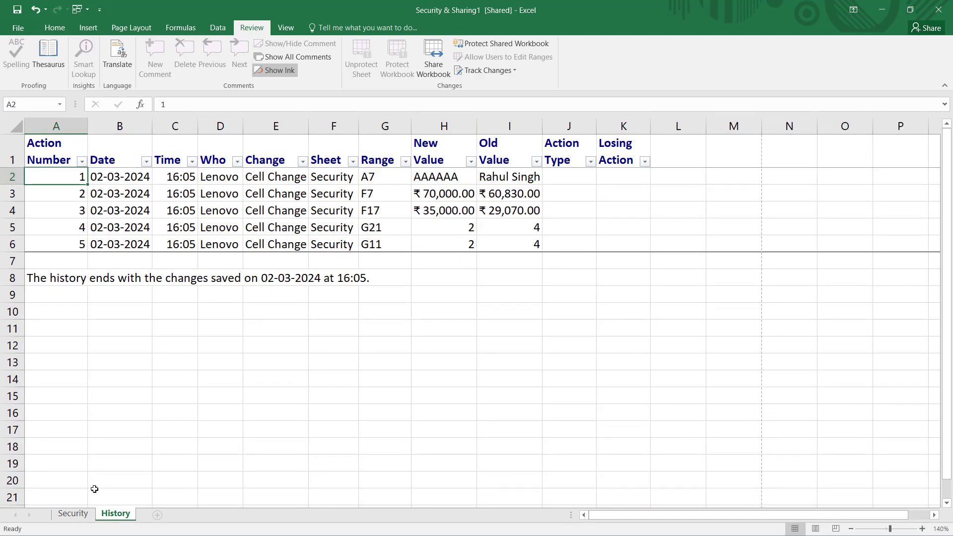
pyautogui.click(73, 514)
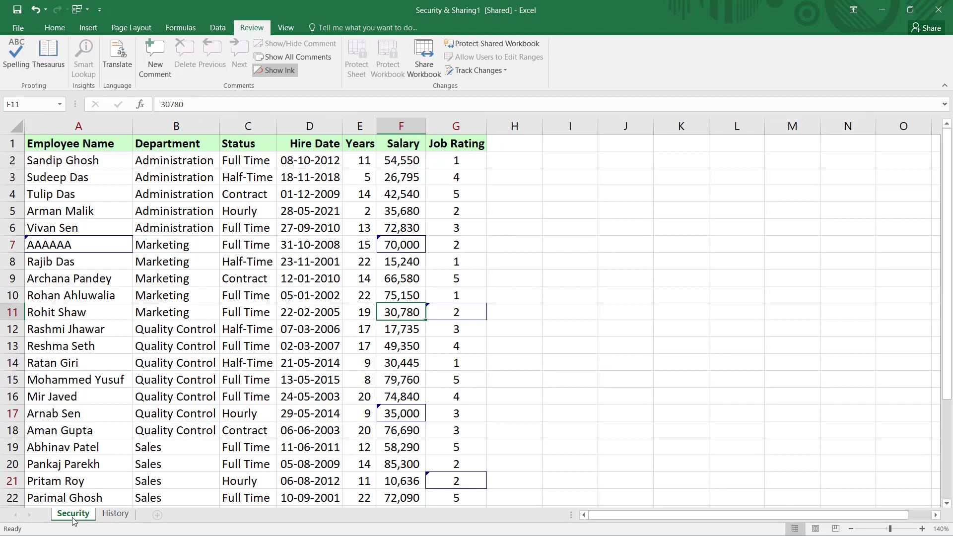